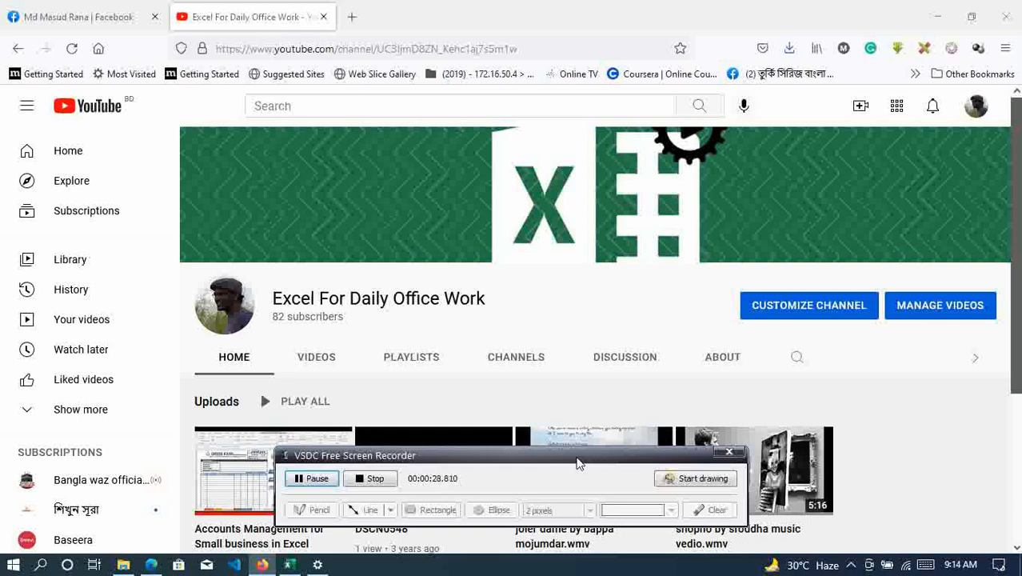
# - Put the browser away and switch to the New invoice sheet of the Invoice - 02.xlsm workbook in Excel
pyautogui.moveTo(582, 462); pyautogui.dragTo(645, 559)
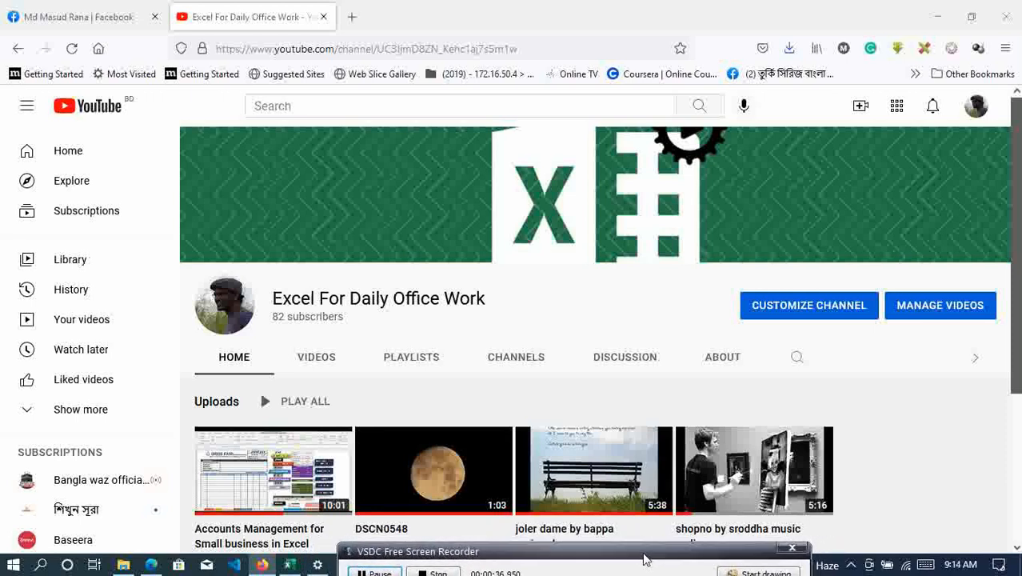
pyautogui.click(937, 17)
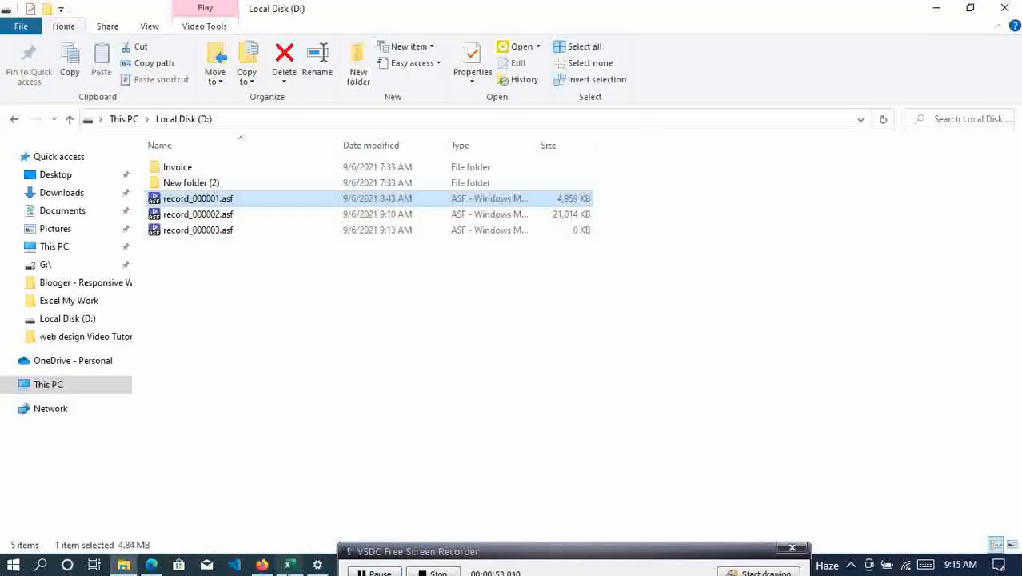
pyautogui.click(289, 565)
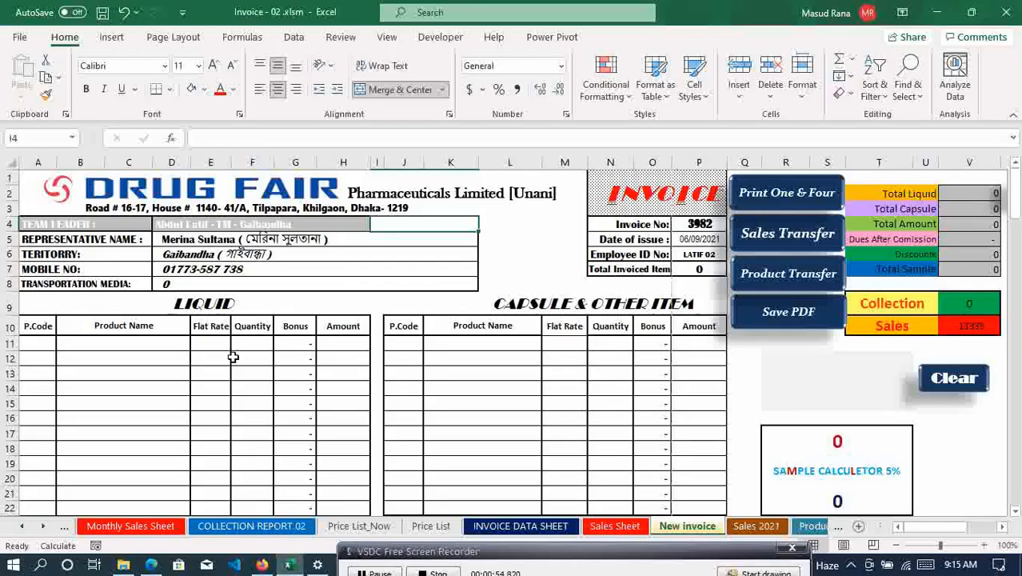
pyautogui.click(232, 357)
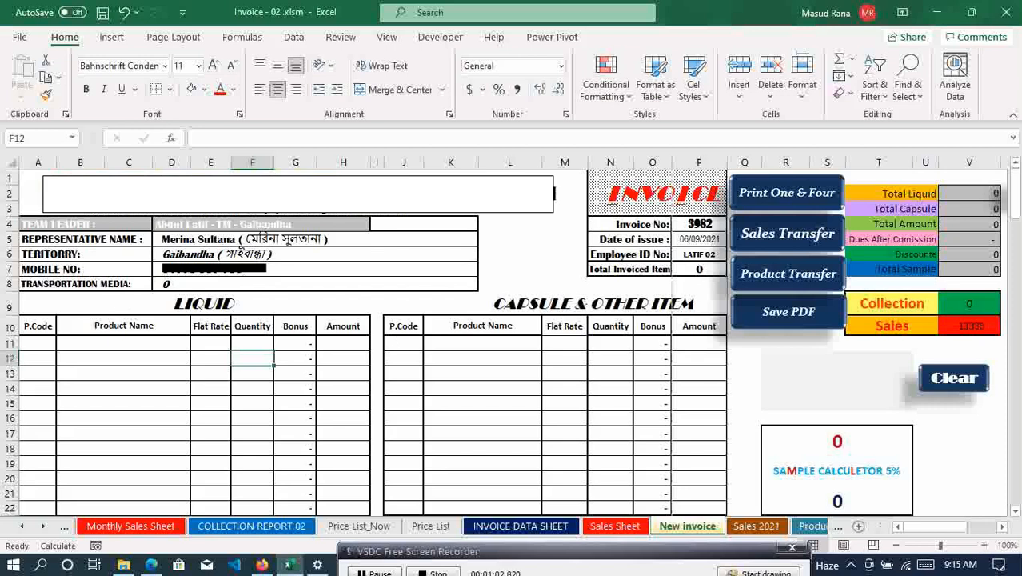
pyautogui.click(28, 182)
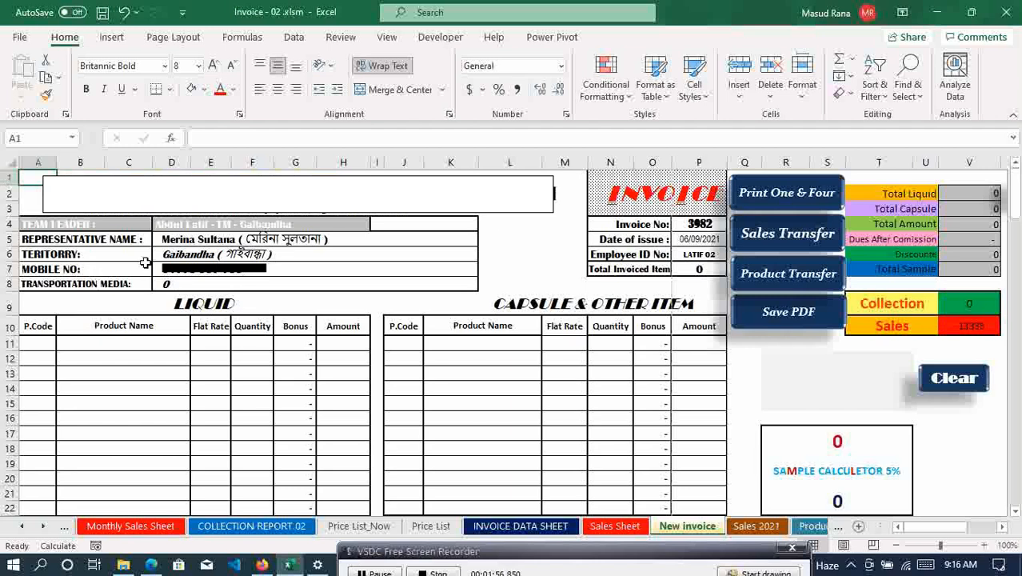
# - Set the invoice's team leader in D4 to the fourth listed entry, the A.M. without a named area
pyautogui.click(273, 221)
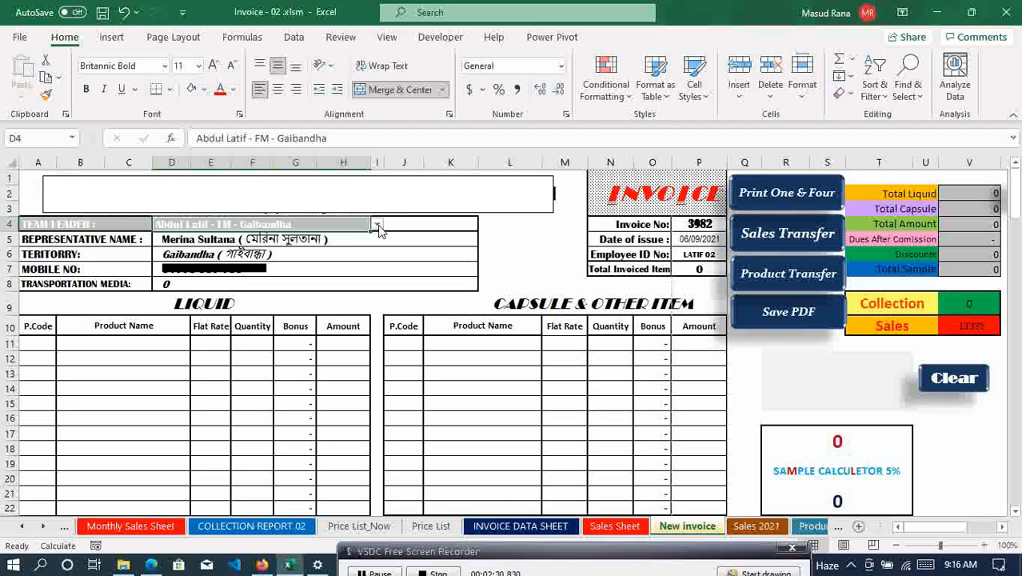
pyautogui.click(376, 227)
pyautogui.click(377, 226)
pyautogui.moveTo(1018, 198)
pyautogui.mouseDown()
pyautogui.moveTo(1018, 241)
pyautogui.moveTo(1017, 200)
pyautogui.mouseUp()
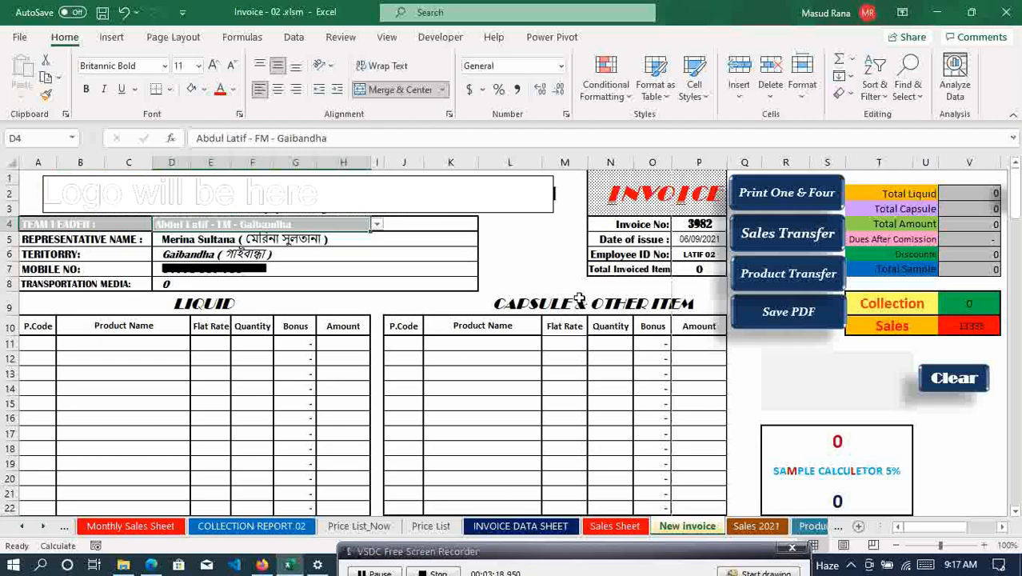
pyautogui.moveTo(1014, 201)
pyautogui.mouseDown()
pyautogui.moveTo(1014, 215)
pyautogui.moveTo(1014, 196)
pyautogui.mouseUp()
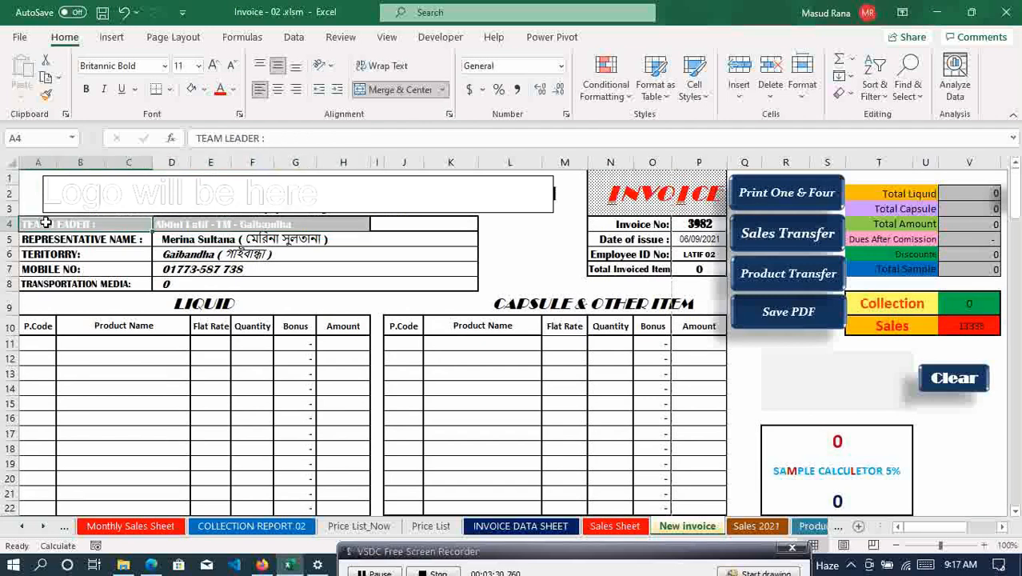
pyautogui.click(315, 224)
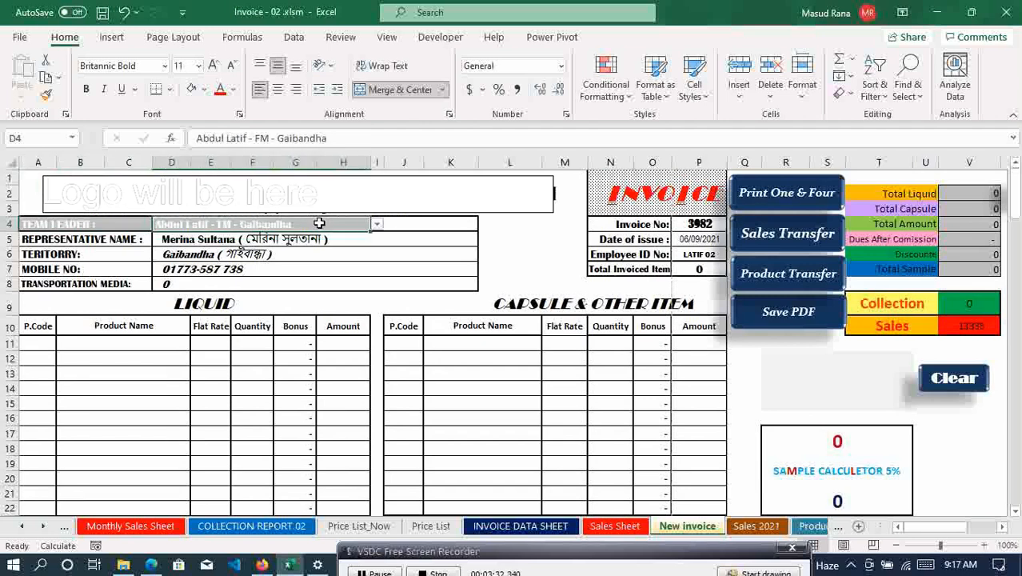
pyautogui.click(376, 226)
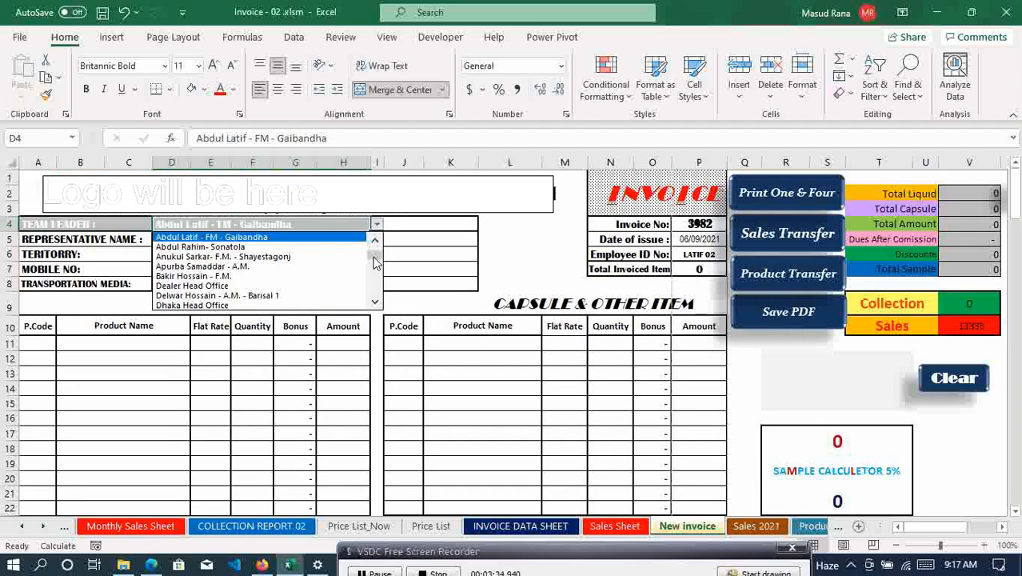
pyautogui.click(246, 273)
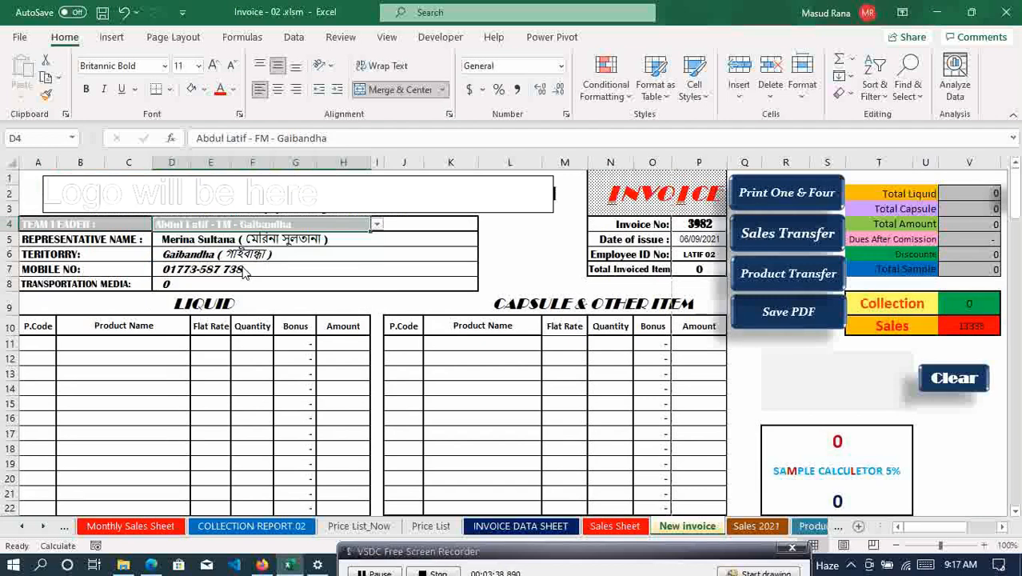
# - Choose the third listed representative (suffix mrl) in D5, and check the invoice number and date of issue
pyautogui.click(386, 240)
pyautogui.click(486, 240)
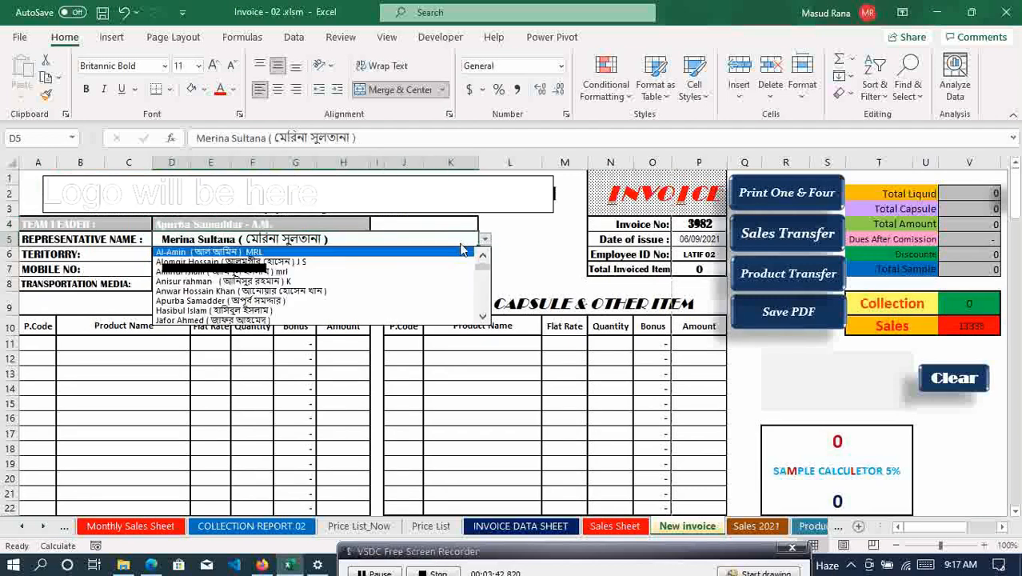
pyautogui.click(376, 271)
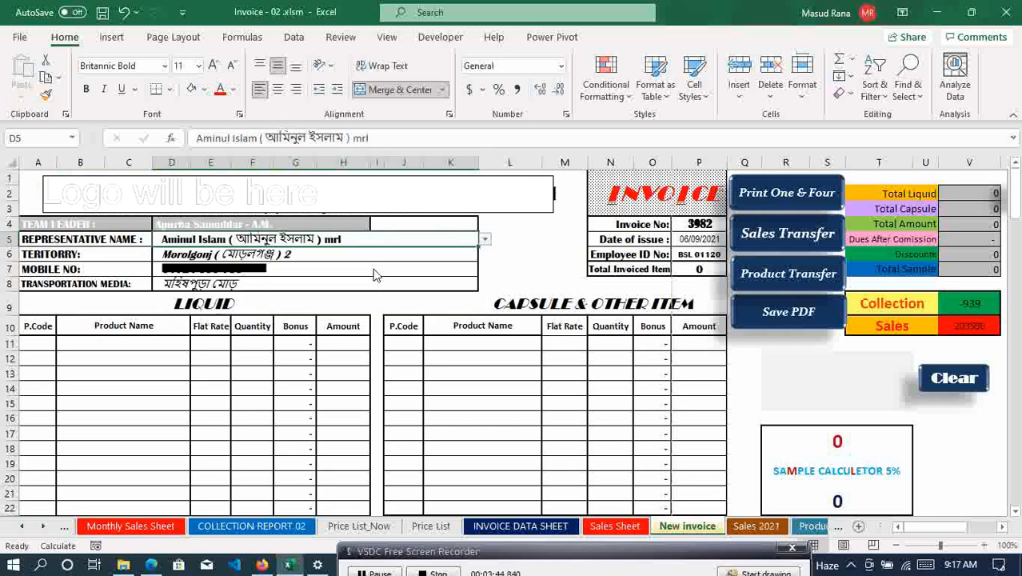
pyautogui.click(519, 264)
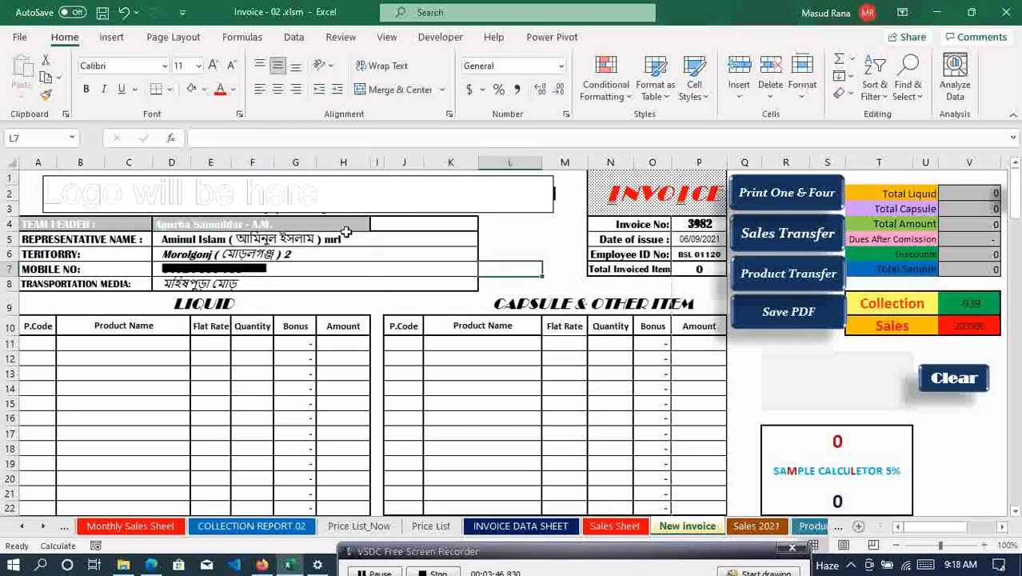
pyautogui.moveTo(625, 225); pyautogui.dragTo(692, 225)
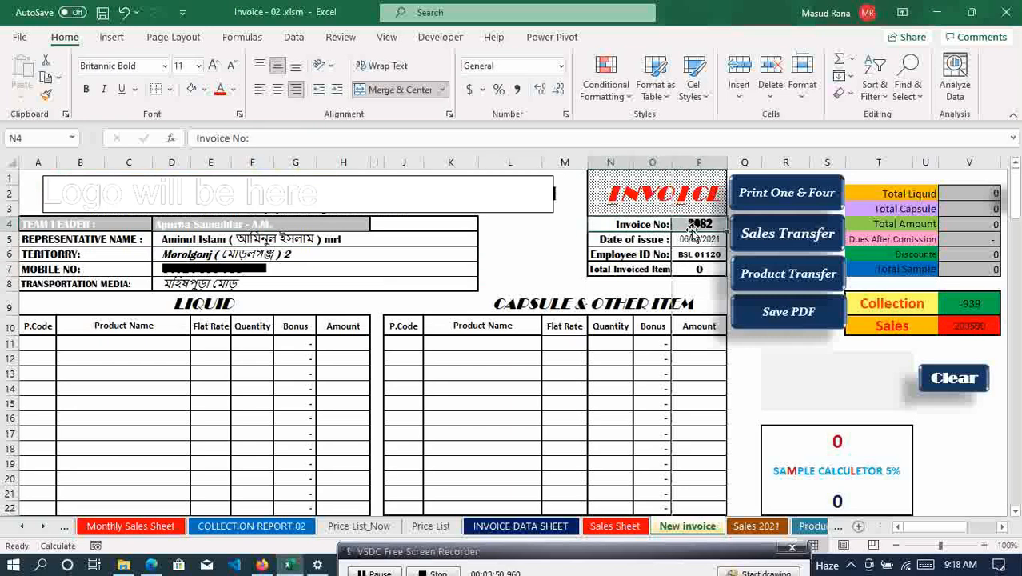
pyautogui.click(700, 240)
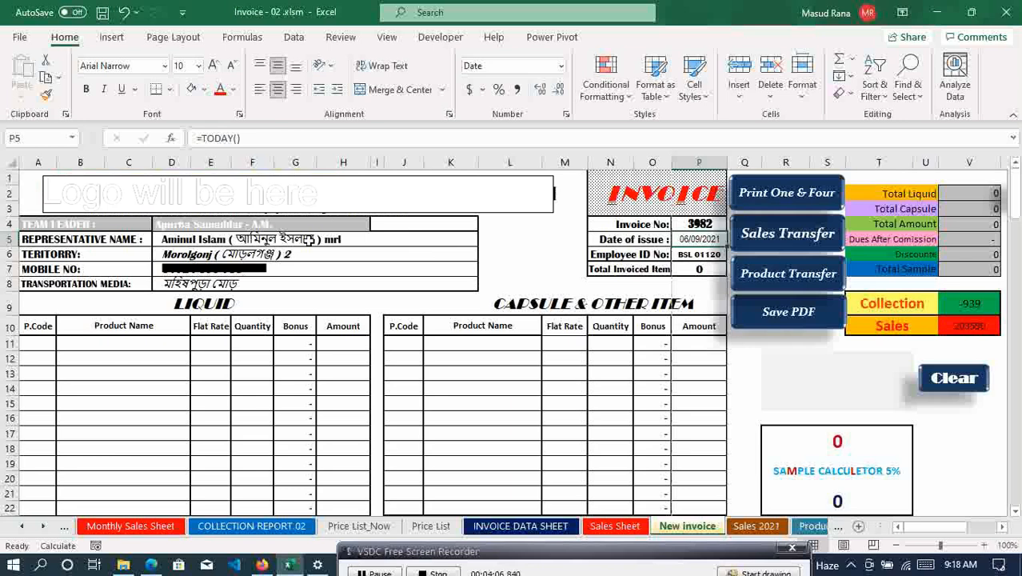
# - Change the representative in D5 to the next listed one (suffix K) and inspect the Employee ID formula in P6
pyautogui.click(308, 241)
pyautogui.click(485, 240)
pyautogui.click(348, 264)
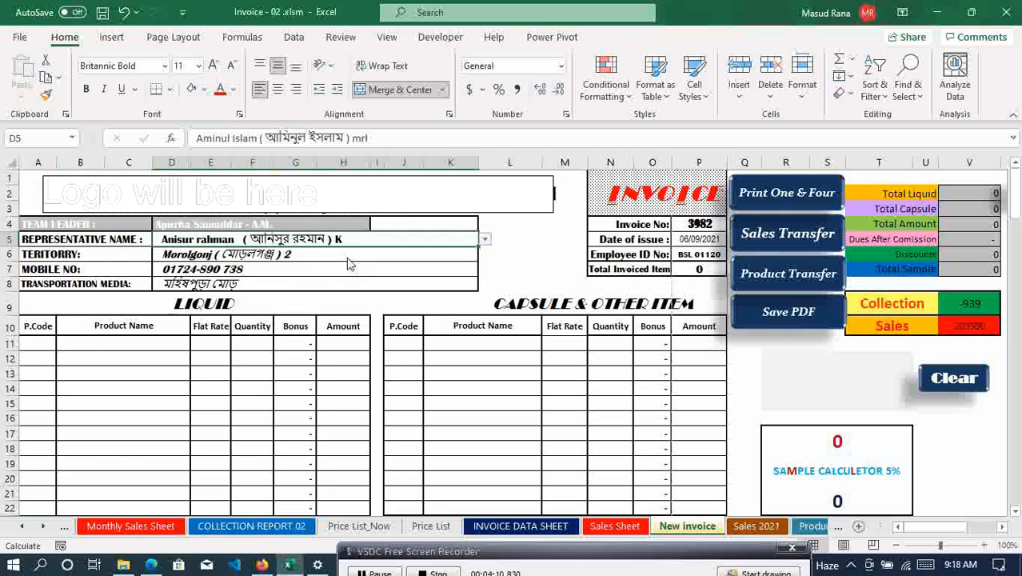
pyautogui.click(707, 256)
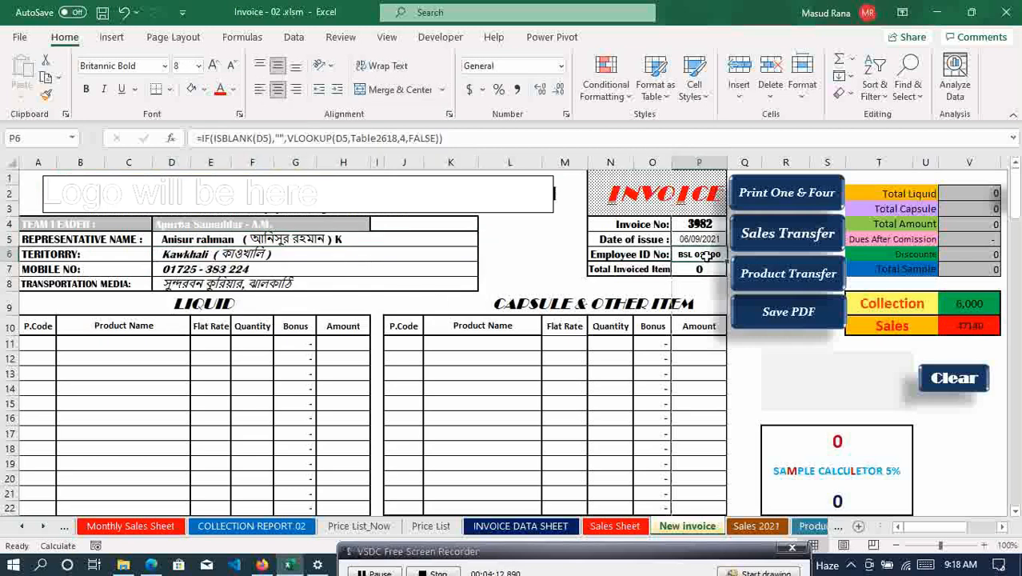
# - Set the representative in D5 to the entry directly below the one marked K
pyautogui.click(378, 240)
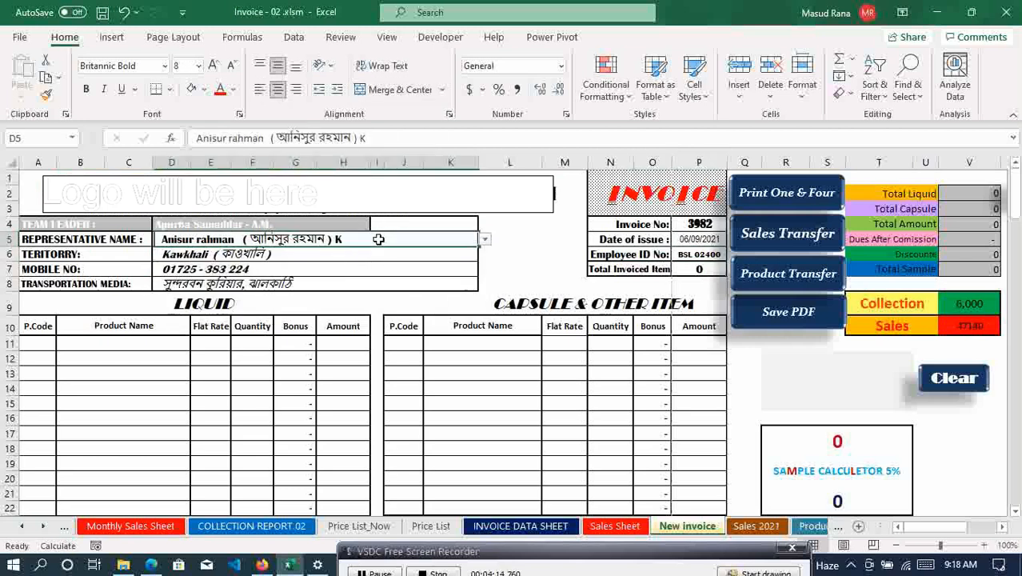
pyautogui.click(484, 240)
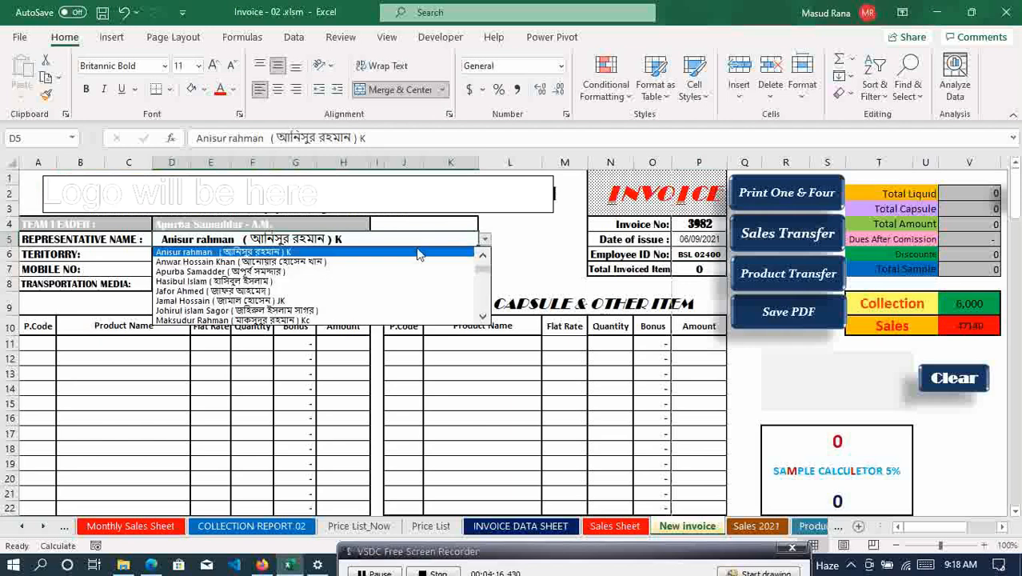
pyautogui.click(318, 263)
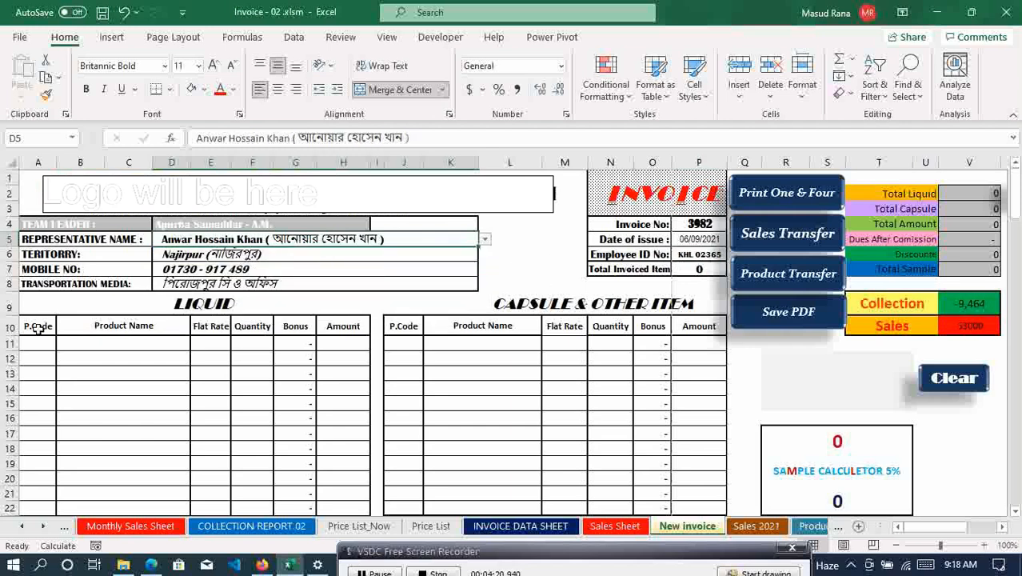
# - Examine the LIQUID and CAPSULE & OTHER ITEM tables with their column headings, and the SAMPLE table below them
pyautogui.moveTo(37, 327); pyautogui.dragTo(329, 324)
pyautogui.click(286, 308)
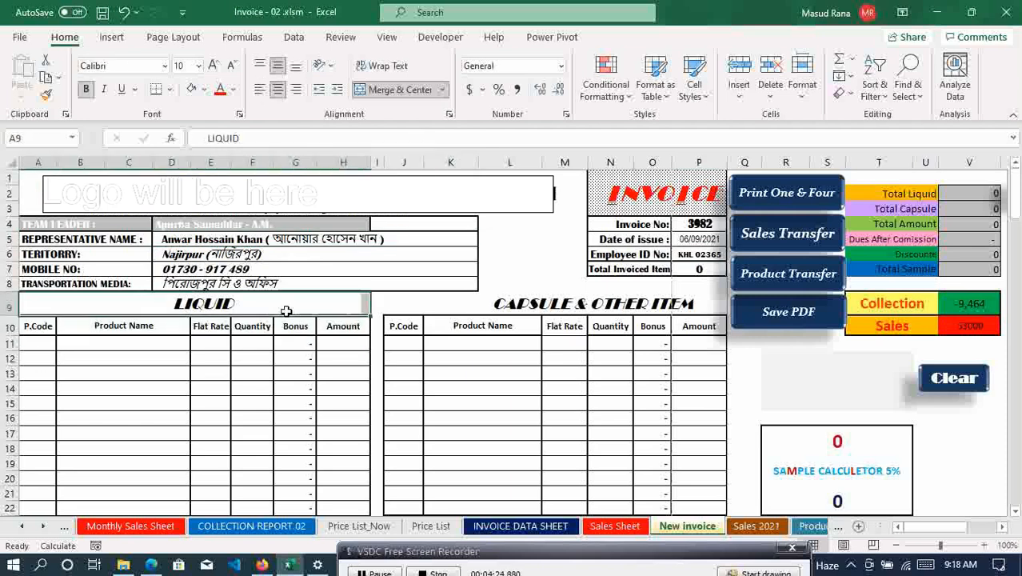
pyautogui.click(586, 304)
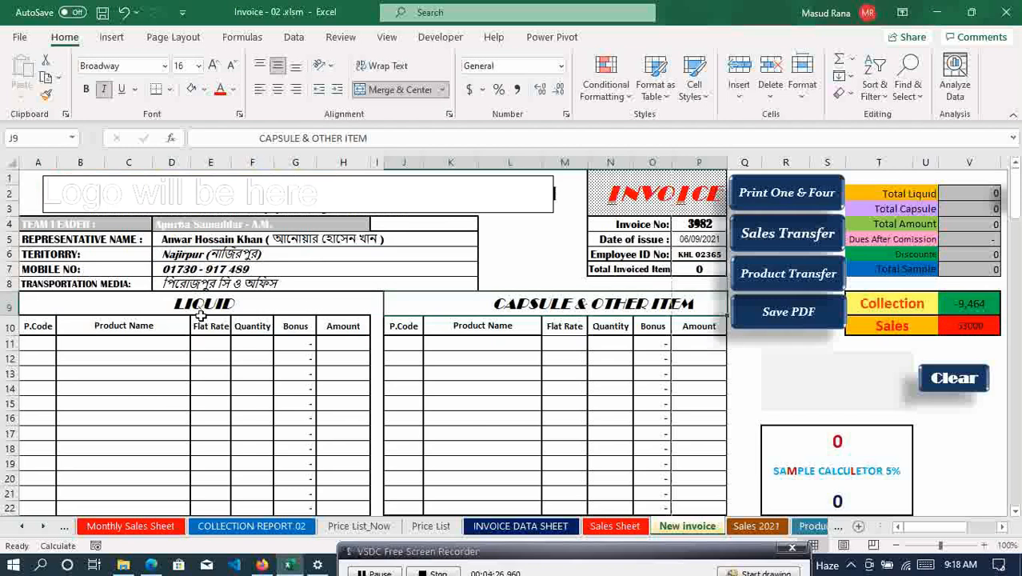
pyautogui.moveTo(32, 326); pyautogui.dragTo(120, 325)
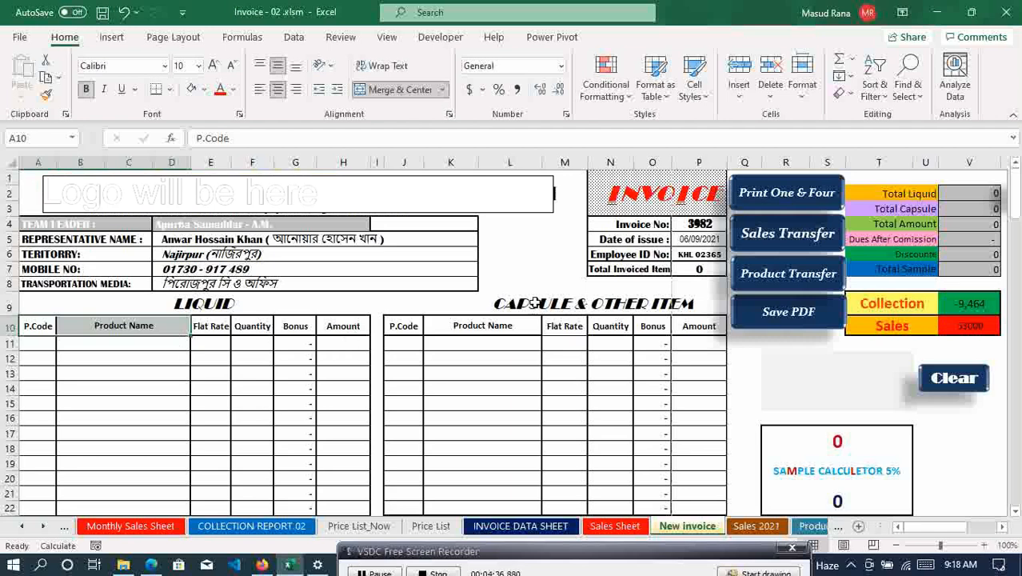
pyautogui.moveTo(1015, 196); pyautogui.dragTo(1015, 207)
pyautogui.moveTo(403, 343); pyautogui.dragTo(715, 430)
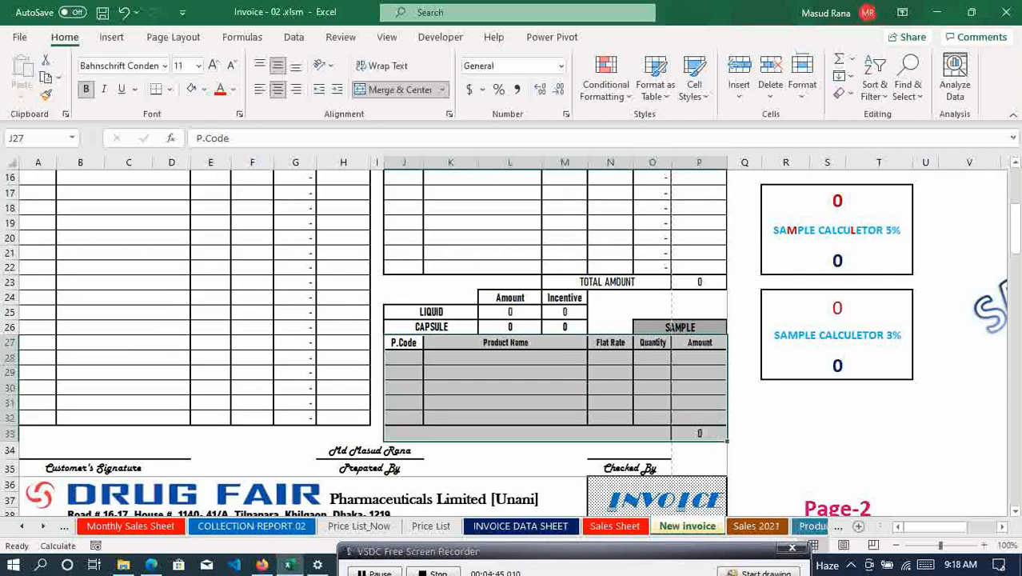
# - Examine the Page-2 section of the invoice, including its header block, item tables and print controls
pyautogui.moveTo(1018, 232); pyautogui.dragTo(1019, 231)
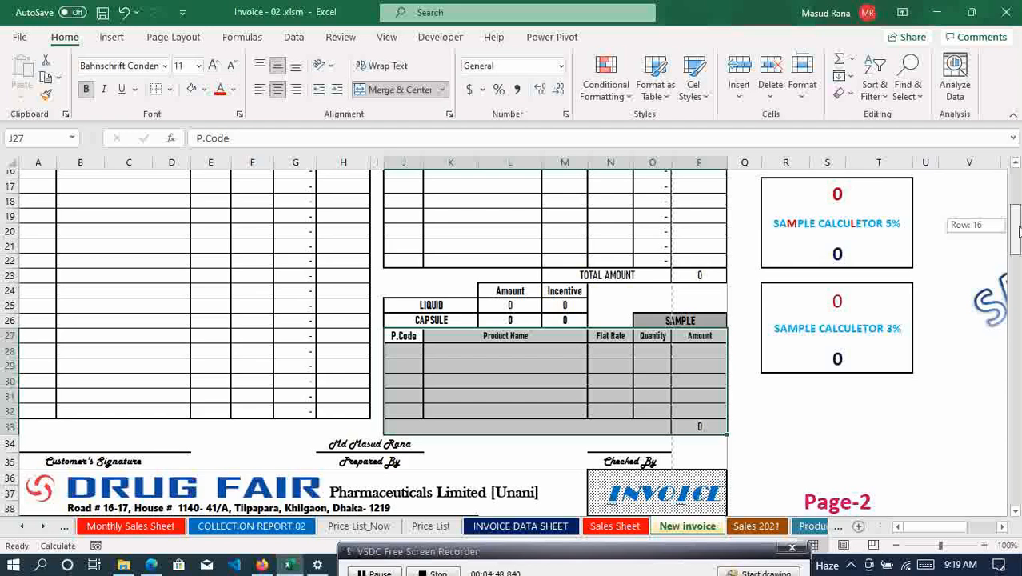
pyautogui.moveTo(1019, 231); pyautogui.dragTo(1019, 240)
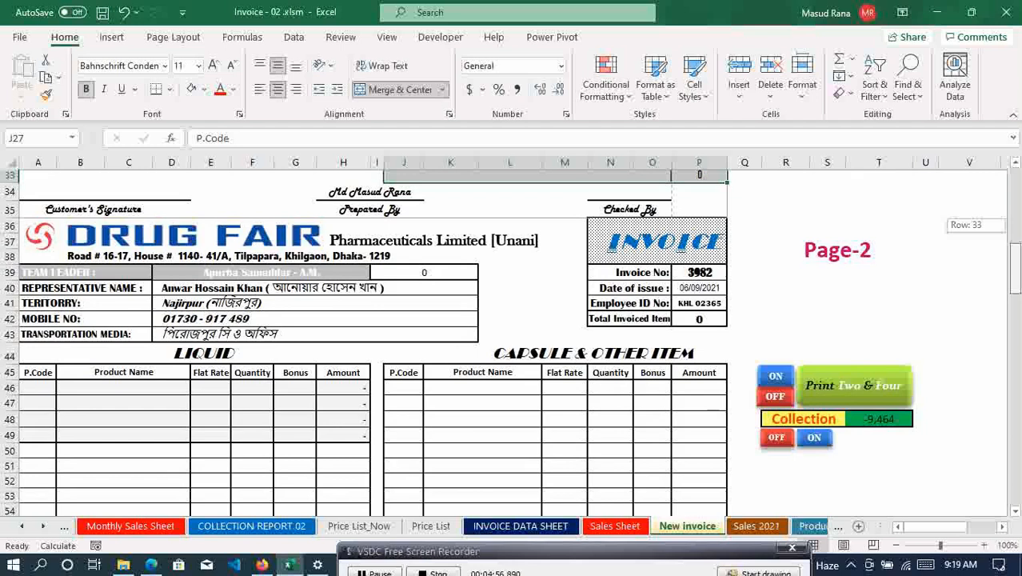
pyautogui.moveTo(1016, 268); pyautogui.dragTo(1016, 269)
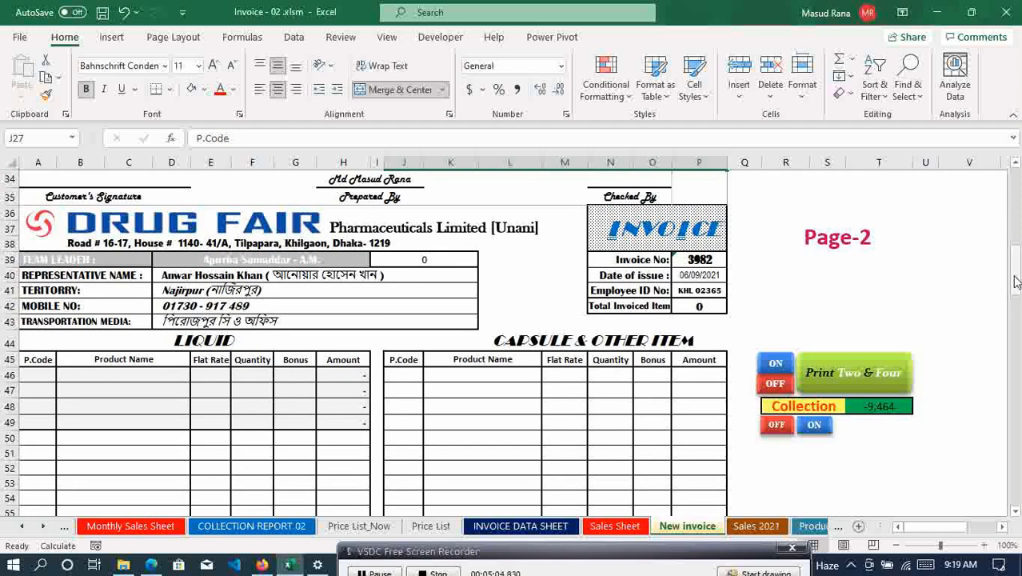
pyautogui.moveTo(1016, 281)
pyautogui.mouseDown()
pyautogui.moveTo(1017, 298)
pyautogui.moveTo(1018, 275)
pyautogui.moveTo(1018, 286)
pyautogui.mouseUp()
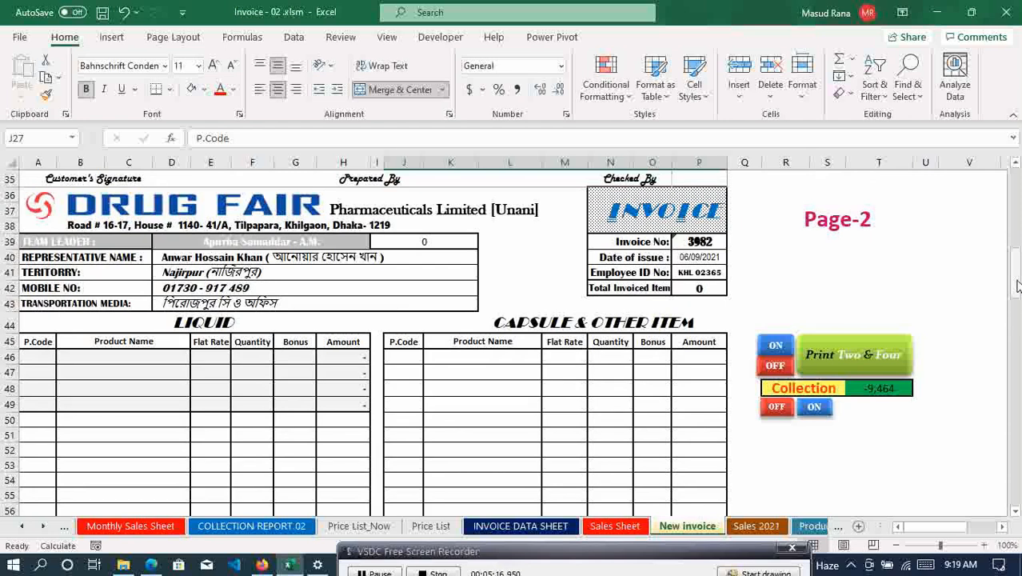
pyautogui.moveTo(1017, 286)
pyautogui.mouseDown()
pyautogui.moveTo(1018, 326)
pyautogui.moveTo(1017, 297)
pyautogui.mouseUp()
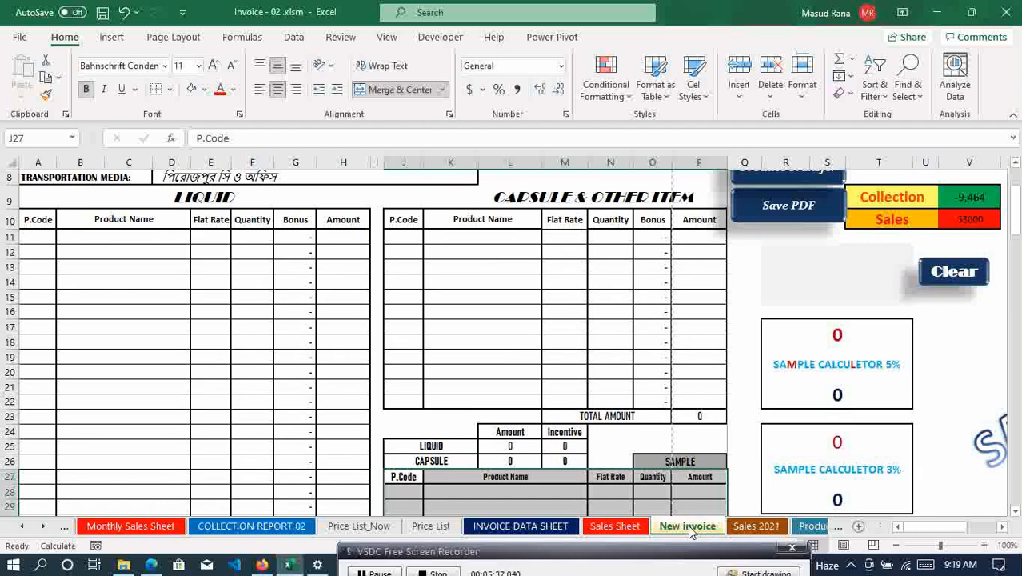
# - Browse the workbook's earlier sheets and view Monthly Sales Sheet (2) and the Collection Data Sheet
pyautogui.click(20, 531)
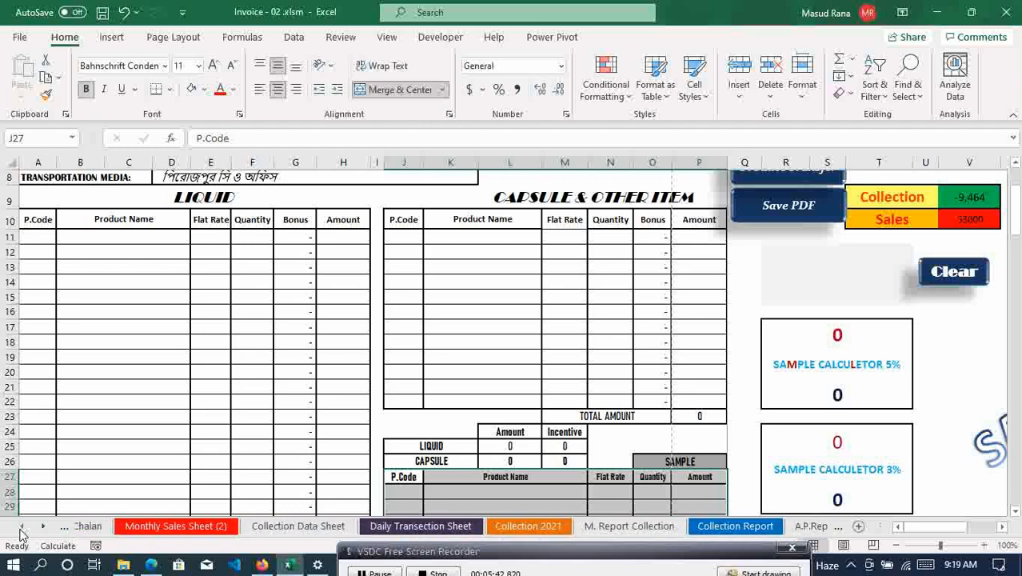
pyautogui.click(21, 531)
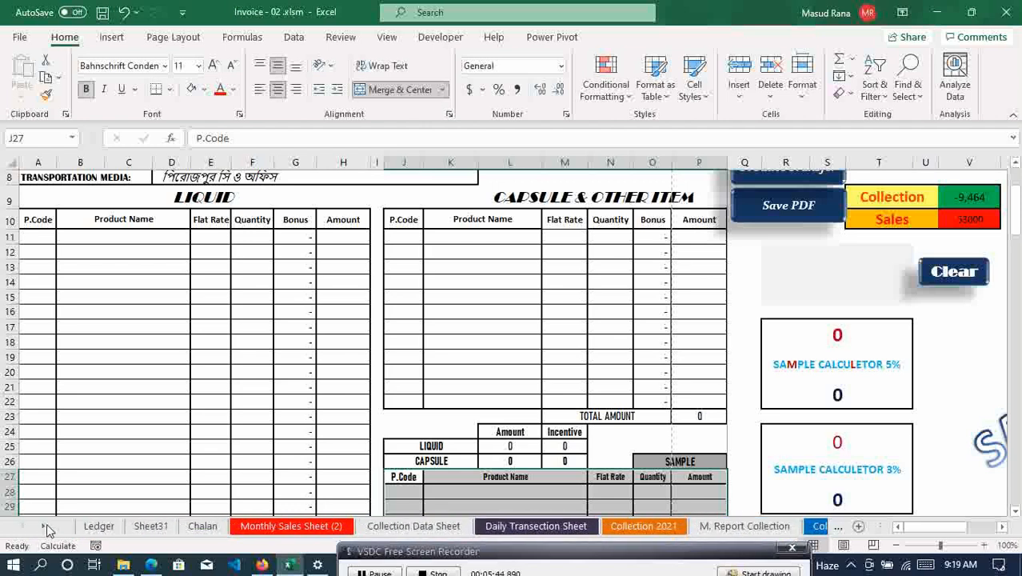
pyautogui.click(45, 528)
pyautogui.click(45, 528)
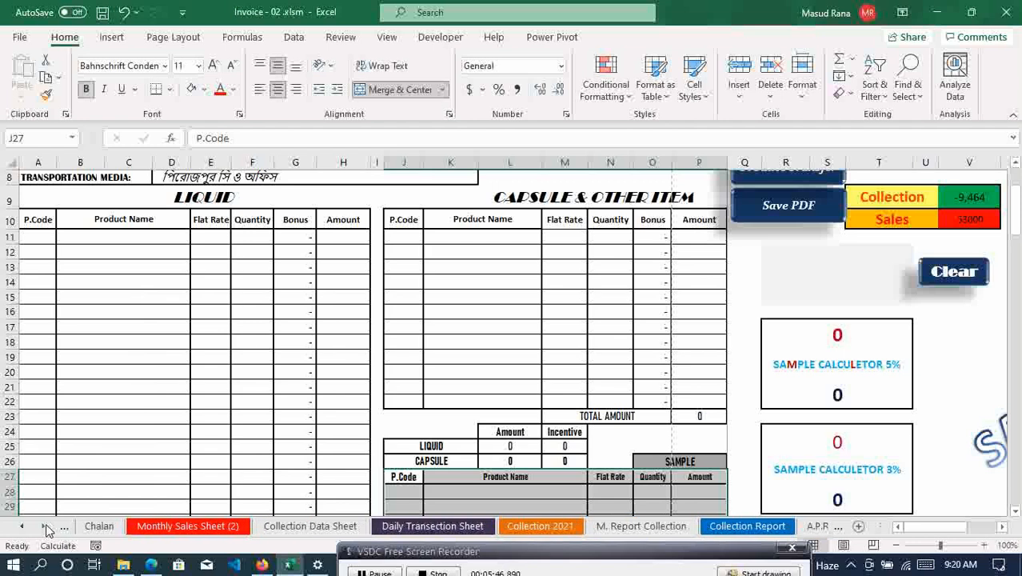
pyautogui.click(165, 528)
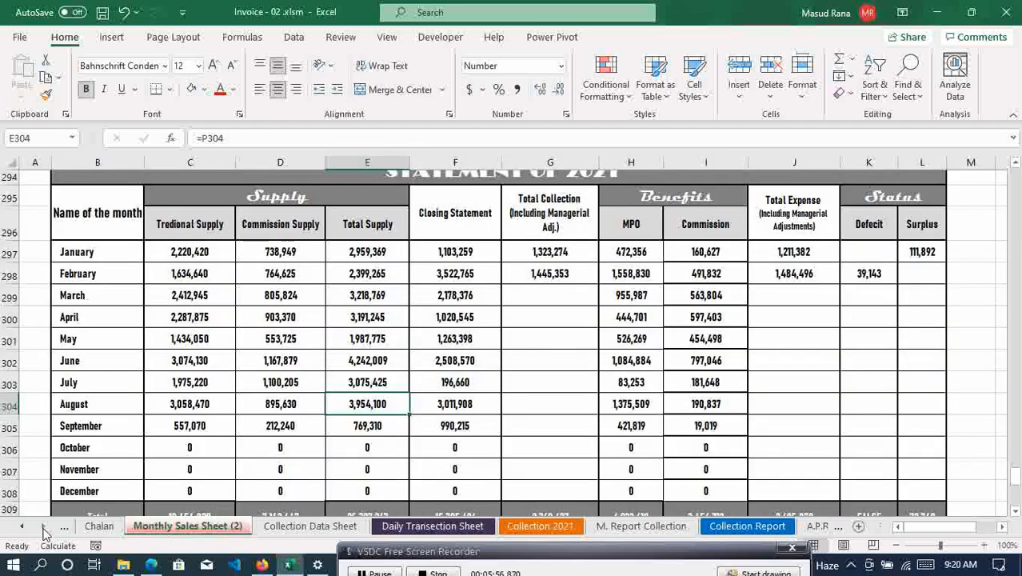
pyautogui.click(306, 528)
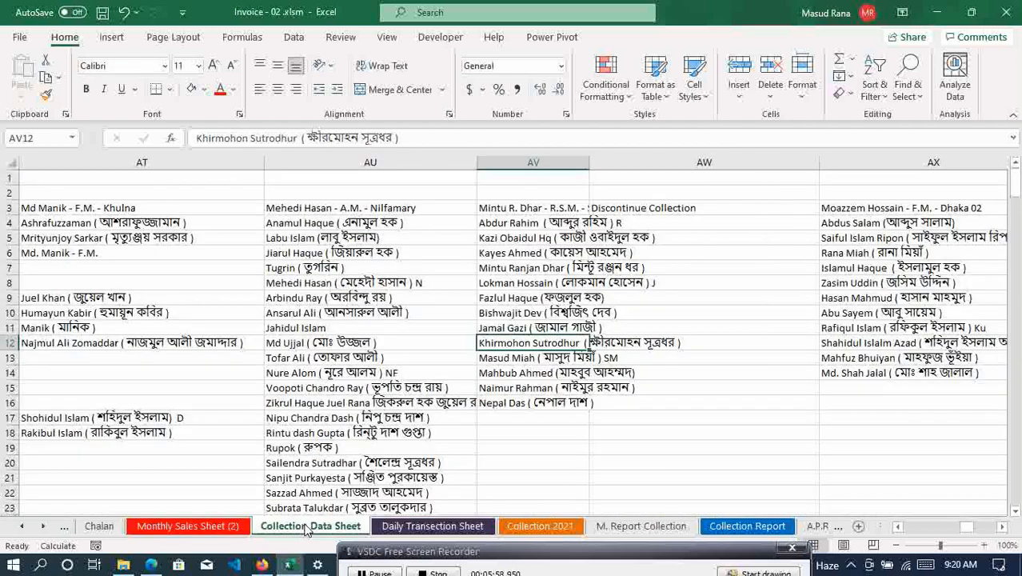
# - View the Daily Transection Sheet, browse the remaining sheets and return to the New invoice sheet
pyautogui.click(436, 528)
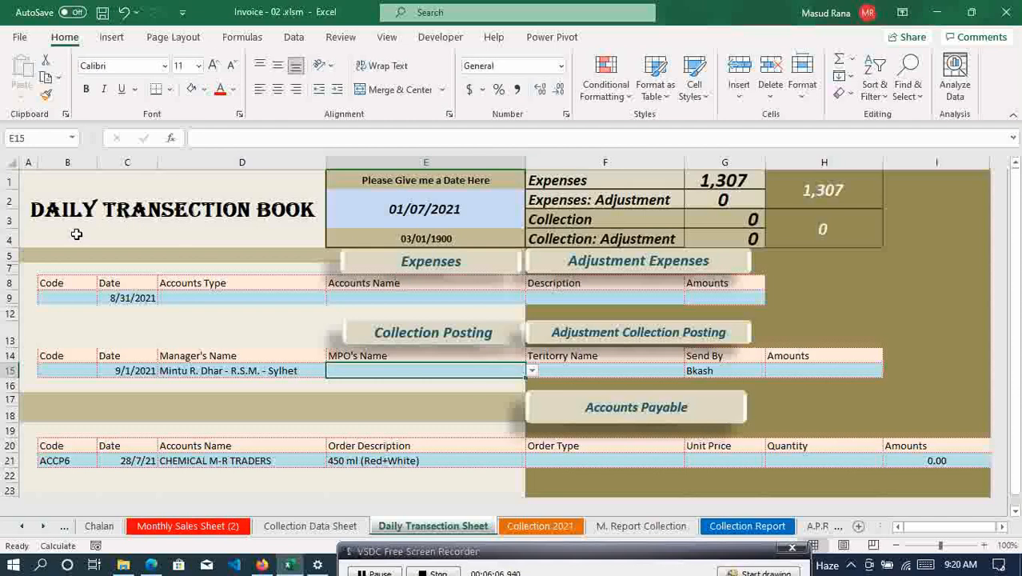
pyautogui.click(45, 527)
pyautogui.click(45, 527)
pyautogui.click(45, 527)
pyautogui.click(45, 527)
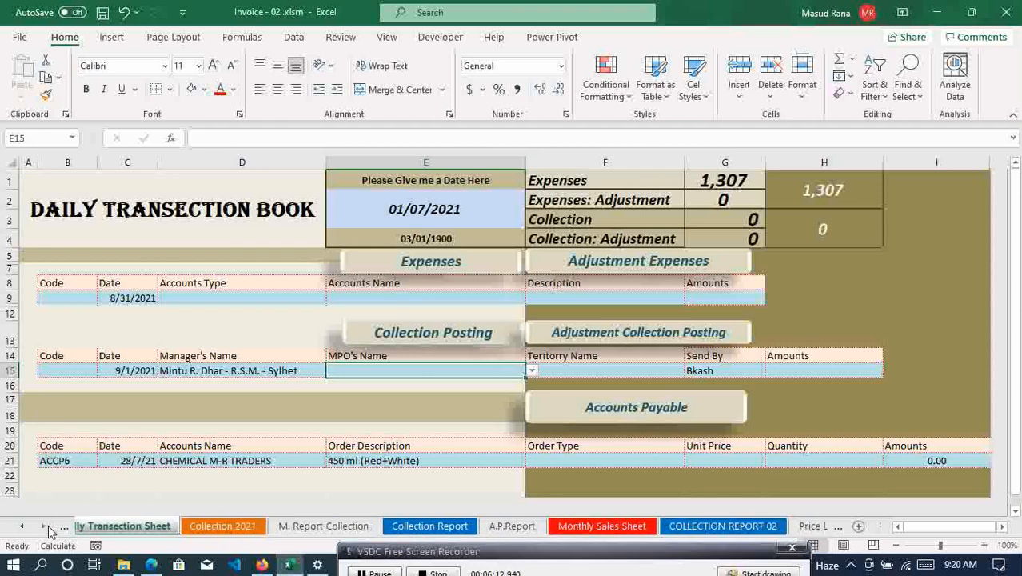
pyautogui.click(45, 527)
pyautogui.click(45, 527)
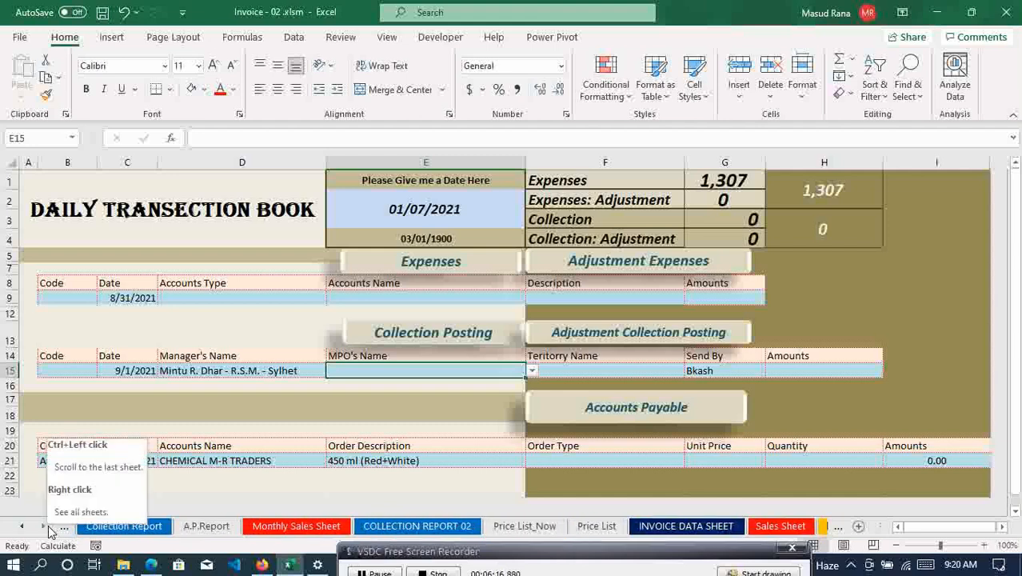
pyautogui.click(45, 527)
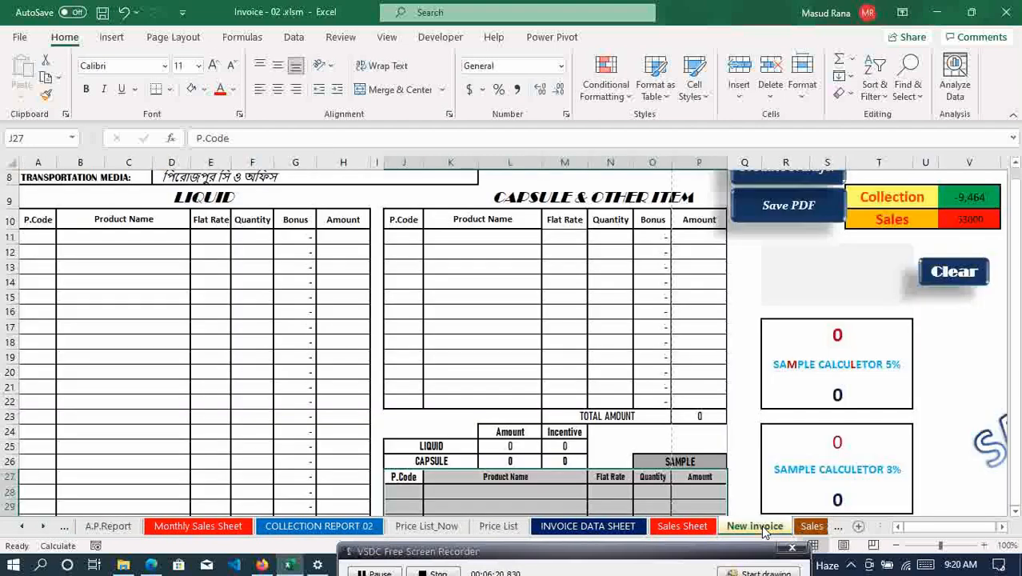
pyautogui.click(764, 528)
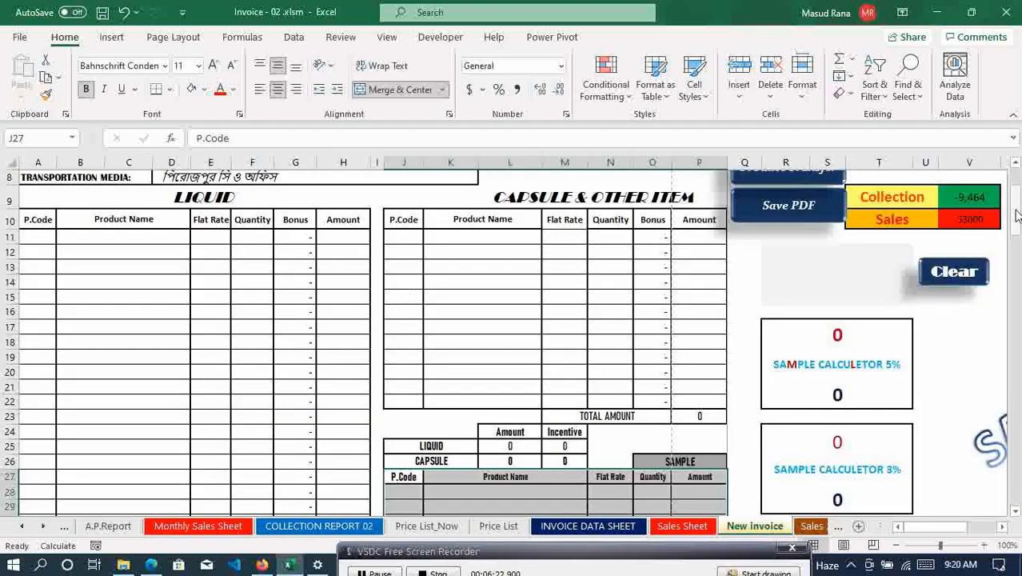
# - Enter product code s1 with quantity 12 in row 12 of the LIQUID table
pyautogui.moveTo(1016, 212); pyautogui.dragTo(1017, 176)
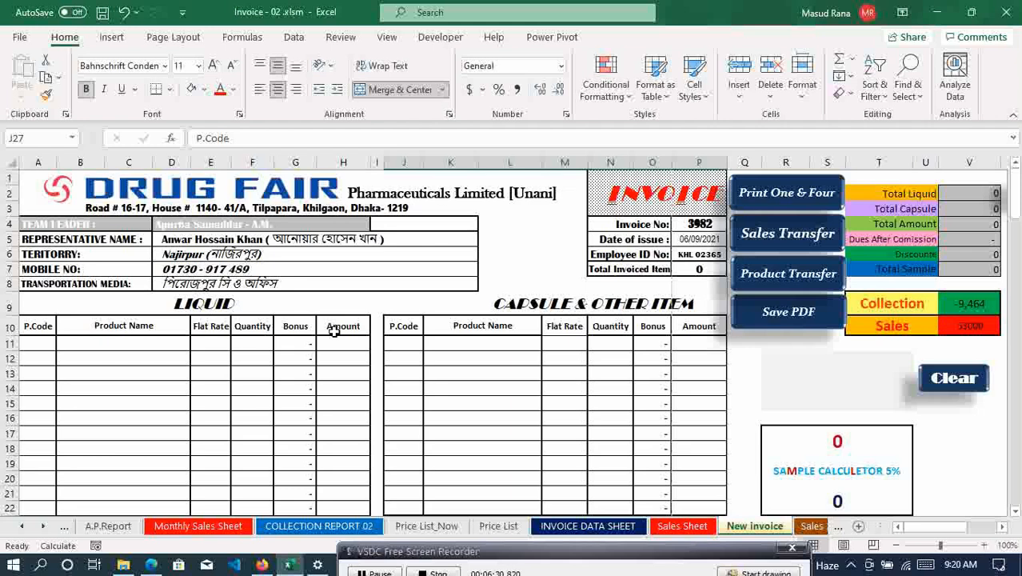
pyautogui.click(32, 364)
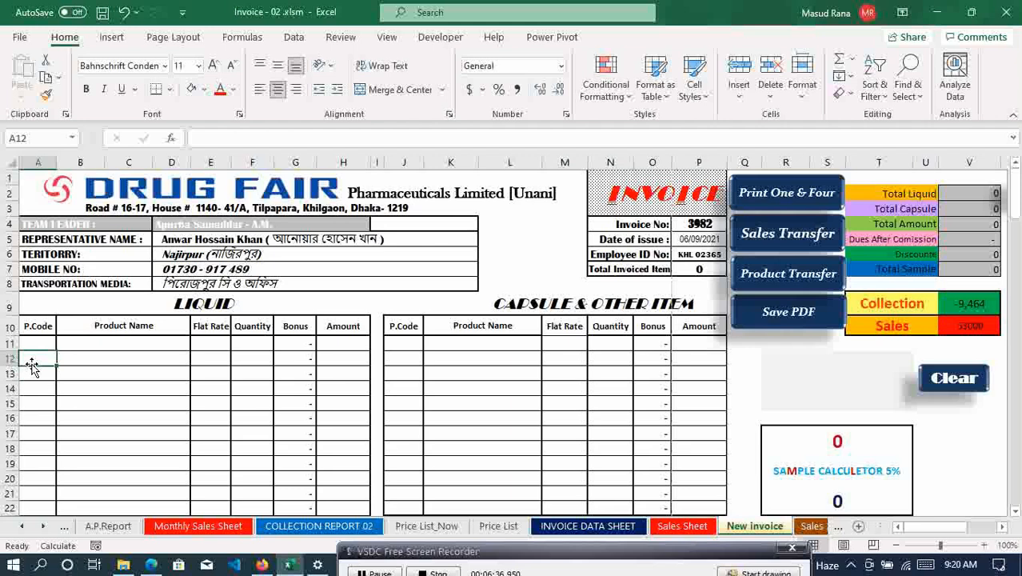
pyautogui.write('s1')
pyautogui.press('Return')
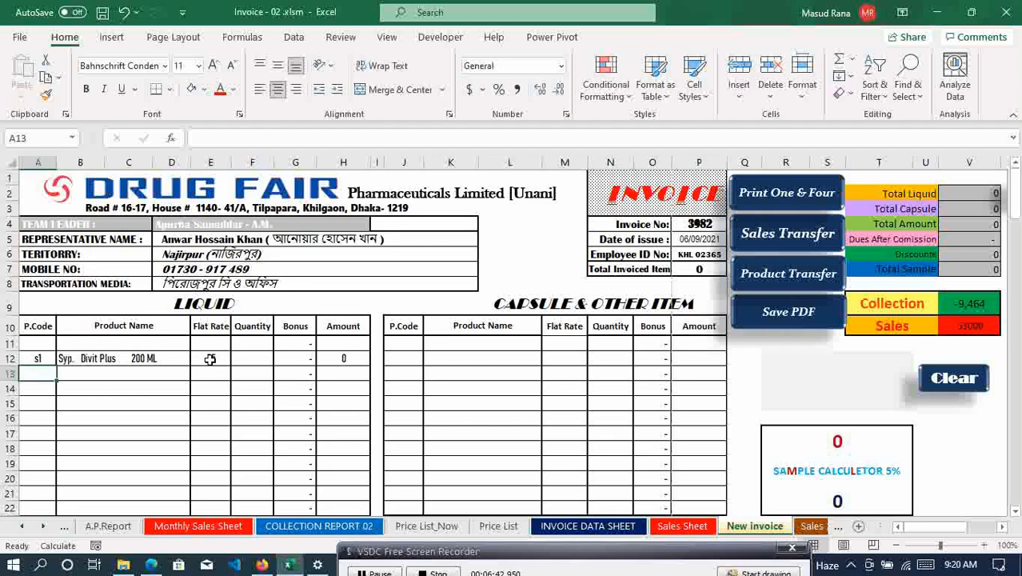
pyautogui.click(261, 365)
pyautogui.write('12')
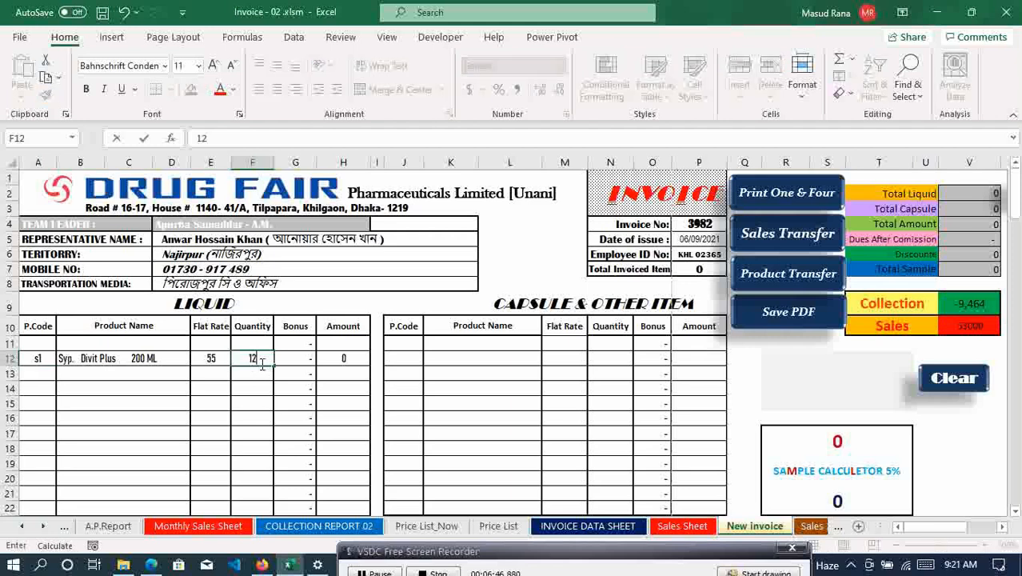
pyautogui.press('Return')
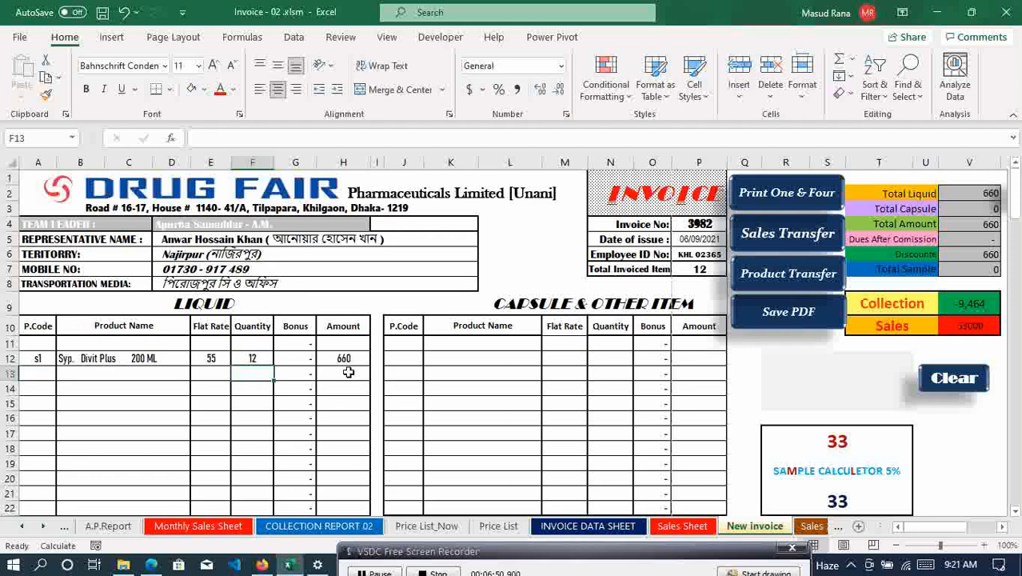
# - Enter product codes ssdd1 and ssdd5 in A13 and A14 of the LIQUID table
pyautogui.click(40, 372)
pyautogui.write('ssdd1')
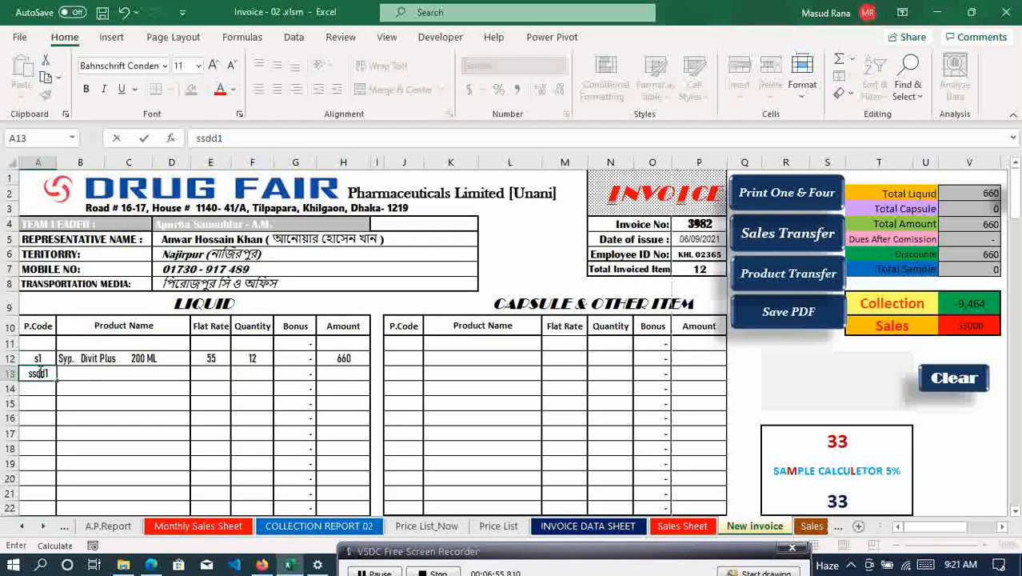
pyautogui.press('Return')
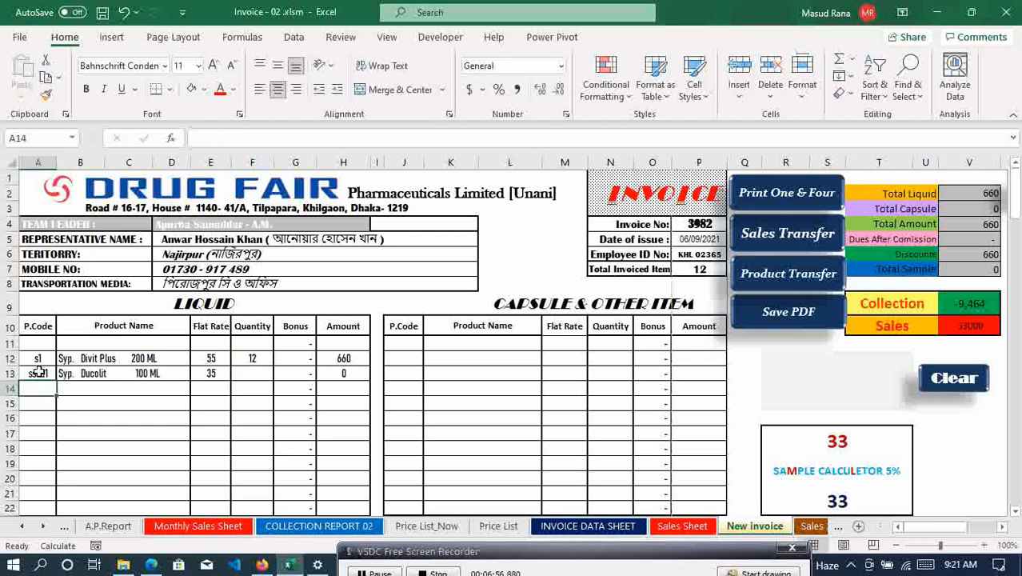
pyautogui.write('ssdd1')
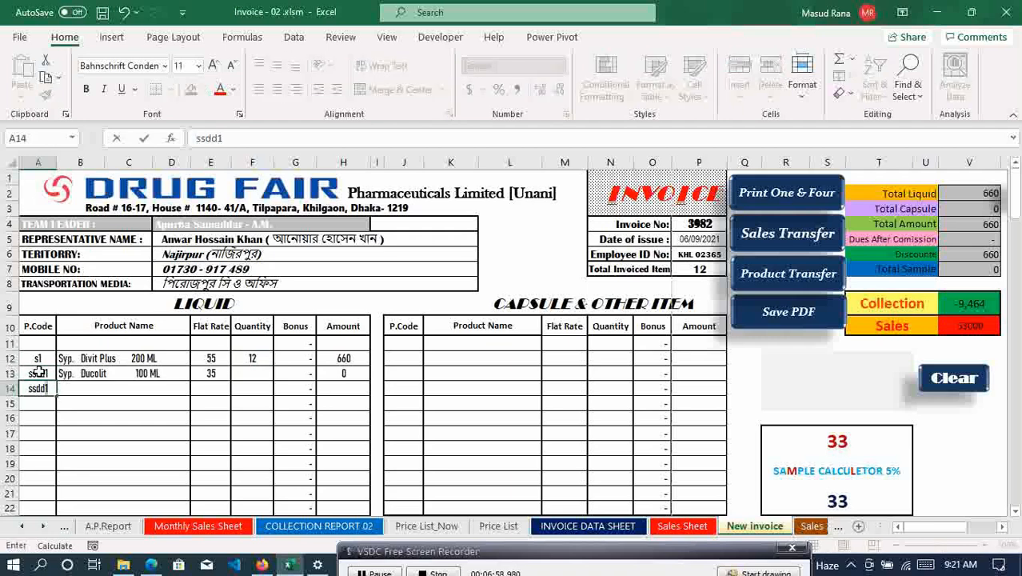
pyautogui.press('BackSpace')
pyautogui.write('5')
pyautogui.press('Return')
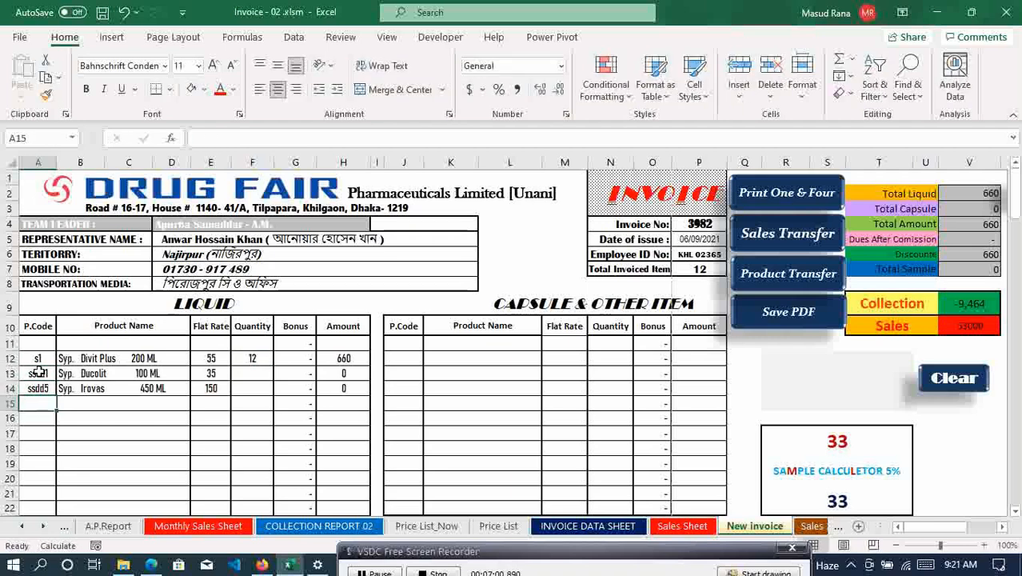
# - Set the quantity to 12 for both the Ducolit and Irovas rows in F13 and F14
pyautogui.click(256, 371)
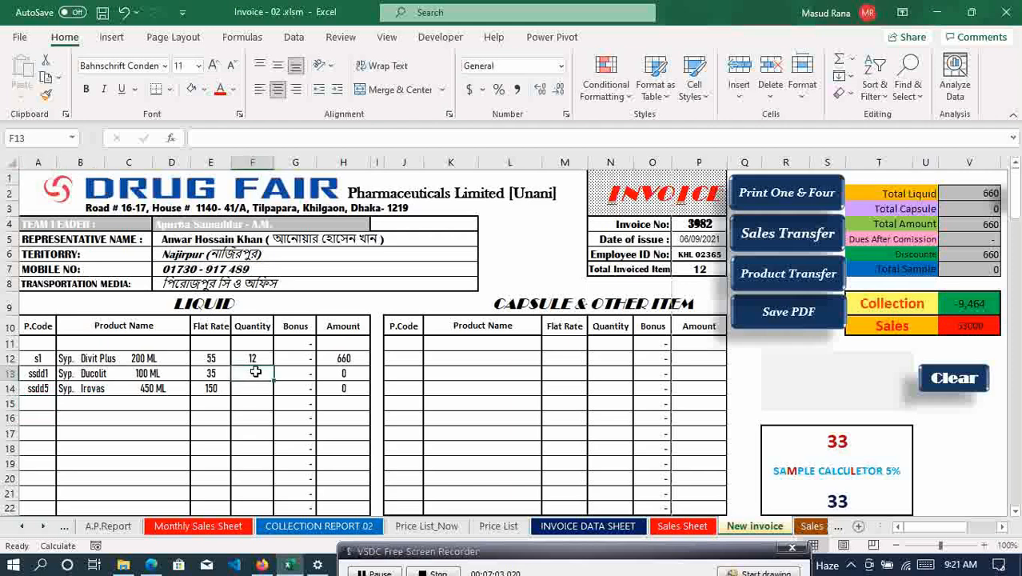
pyautogui.write('12')
pyautogui.press('Return')
pyautogui.write('12')
pyautogui.press('Return')
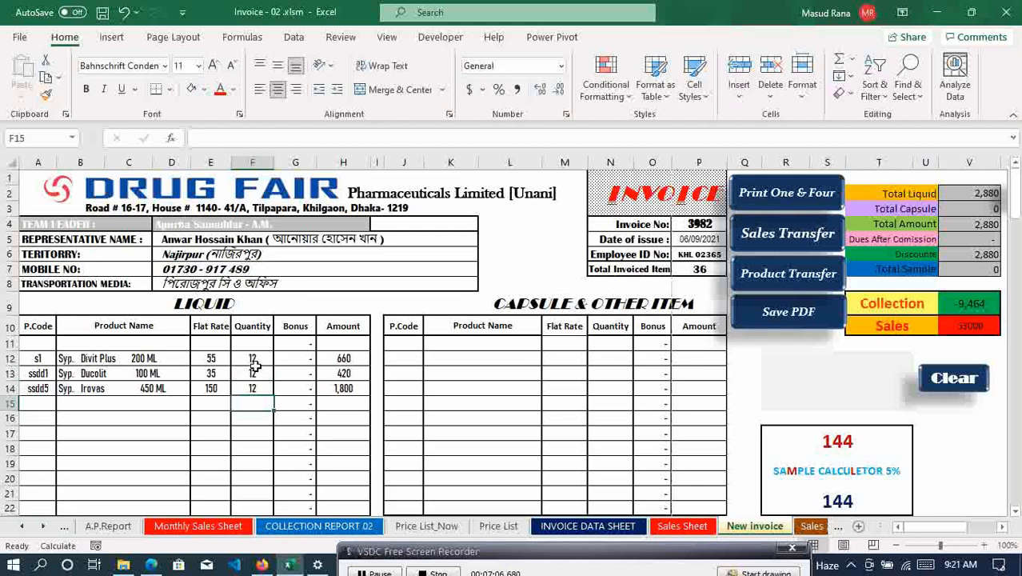
# - Examine the TOTAL AMOUNT formula in P23 and the balance formula of the 3% sample calculator
pyautogui.moveTo(1019, 192); pyautogui.dragTo(1019, 216)
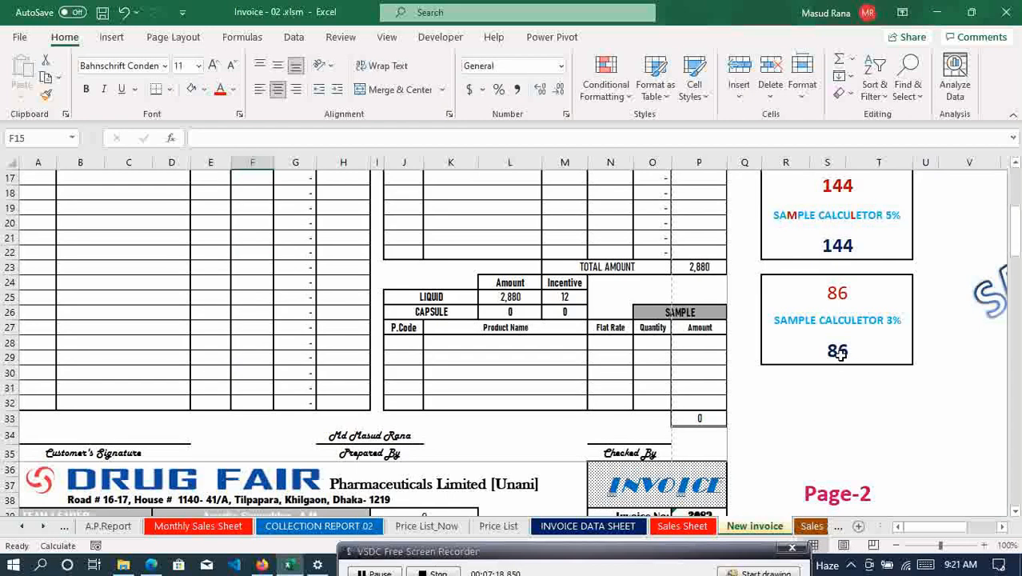
pyautogui.click(701, 267)
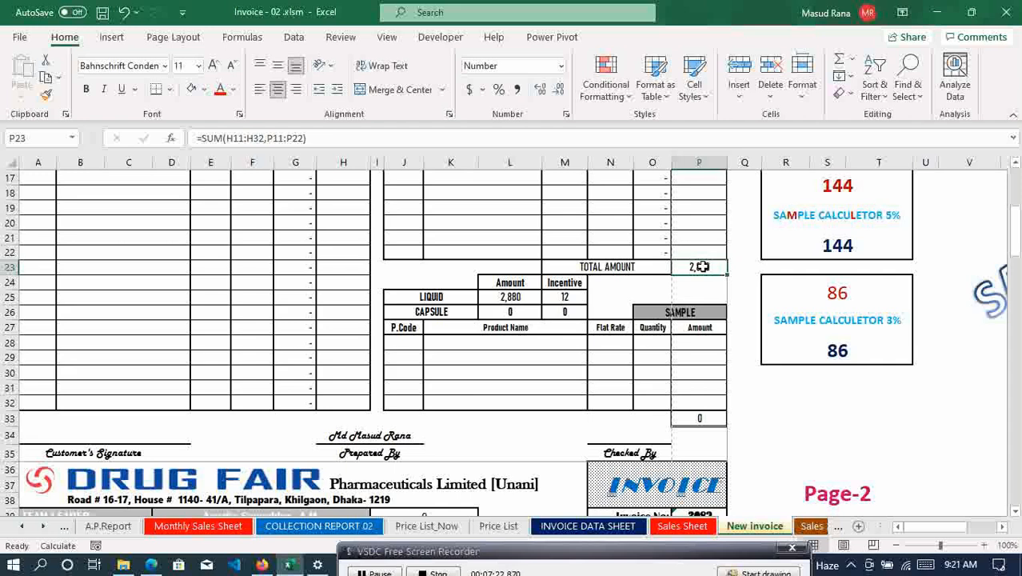
pyautogui.click(841, 351)
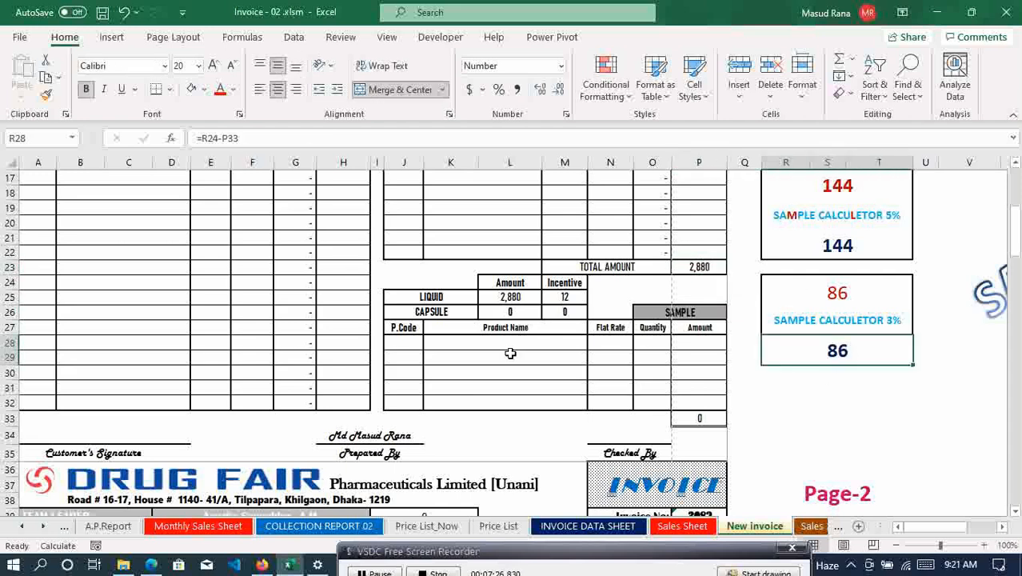
# - Enter product code ssdd1 in the first row of the SAMPLE table, cell J28
pyautogui.click(404, 342)
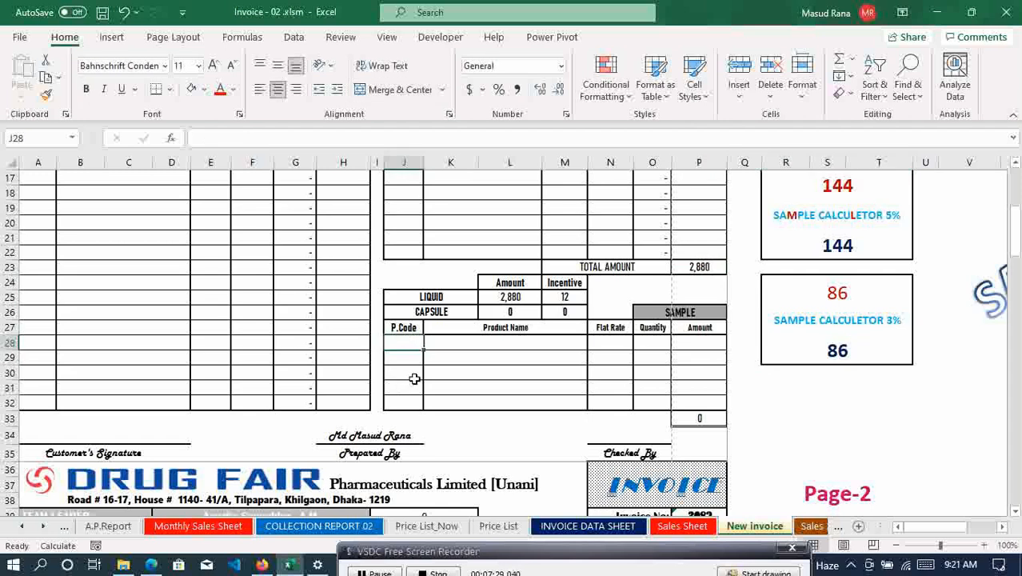
pyautogui.write('s')
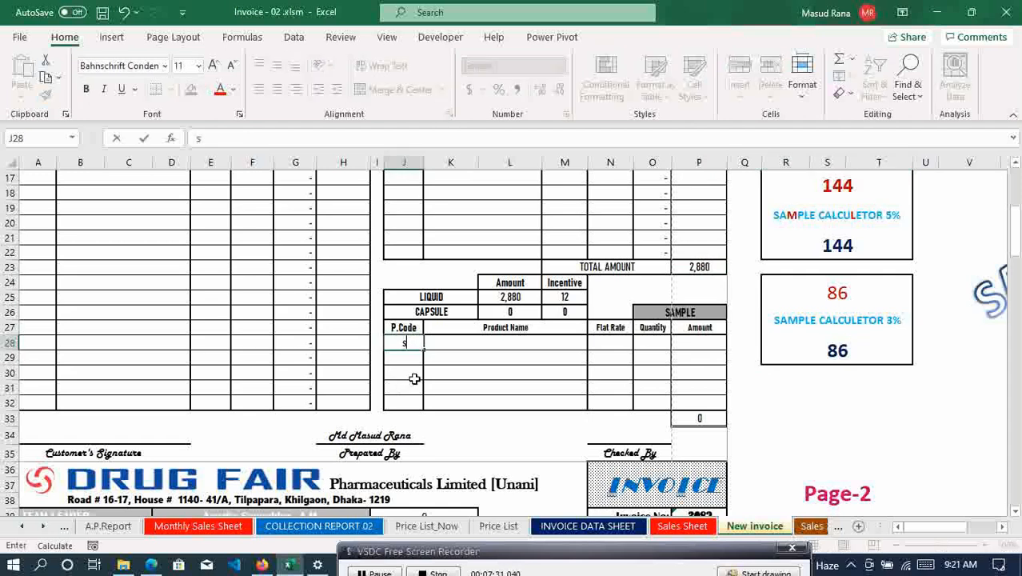
pyautogui.write('sdde1')
pyautogui.press('BackSpace')
pyautogui.press('BackSpace')
pyautogui.write('1')
pyautogui.press('Return')
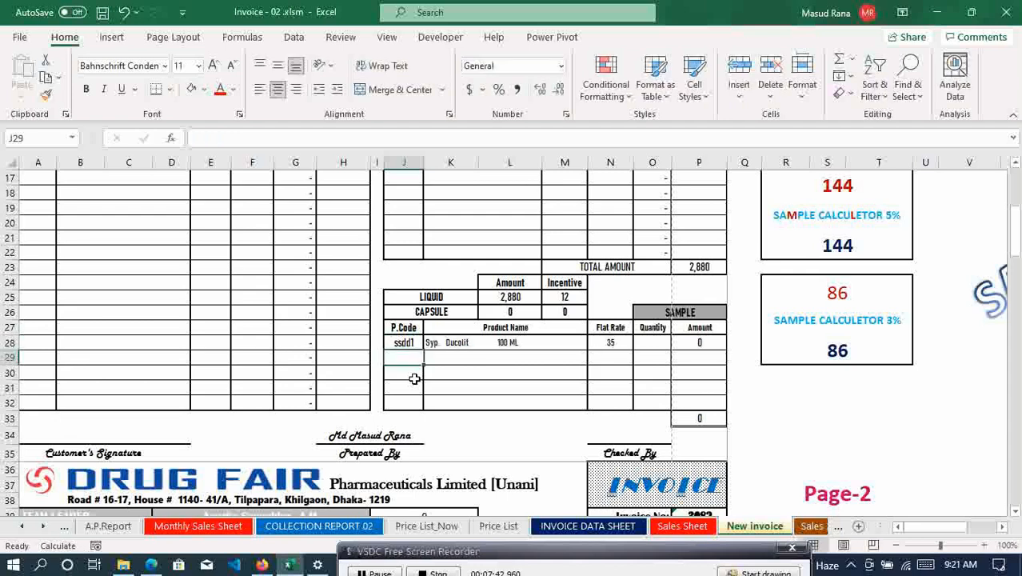
# - Set the sample quantity of ssdd1 in O28 to 3
pyautogui.click(654, 343)
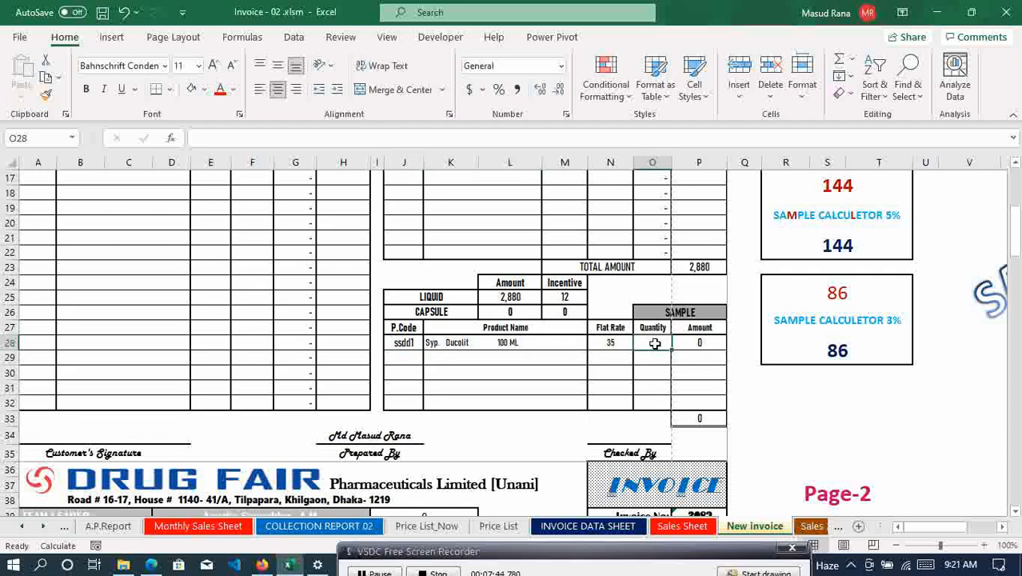
pyautogui.write('3')
pyautogui.press('Return')
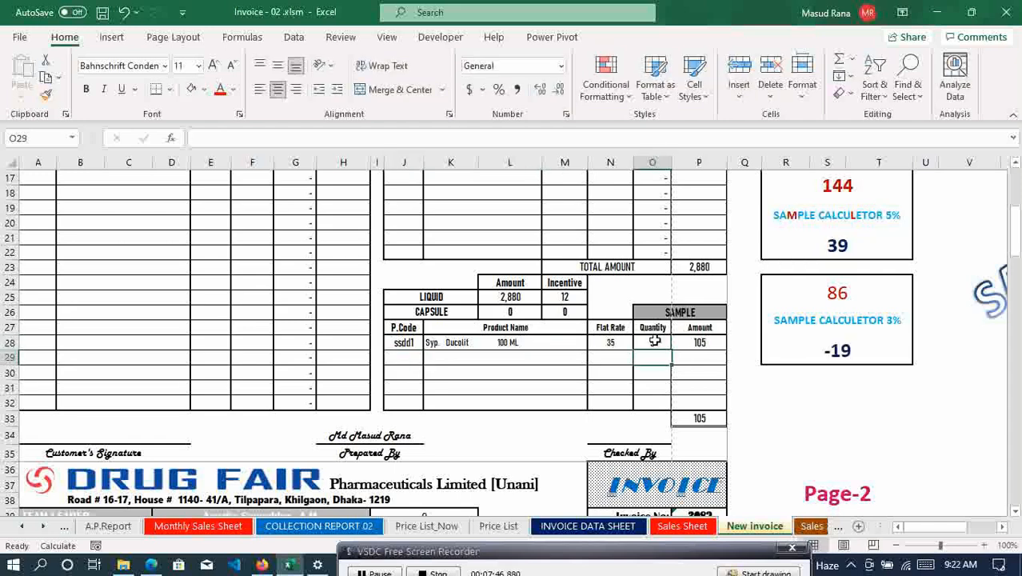
# - Inspect the sample amount in P28 against the allowance and balance cells of the 3% sample calculator
pyautogui.click(706, 342)
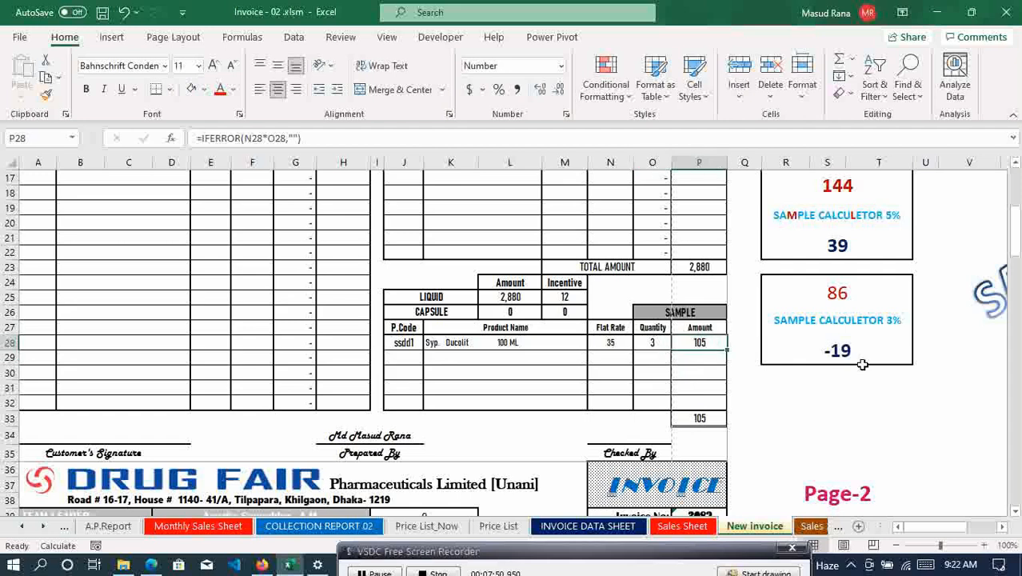
pyautogui.click(837, 294)
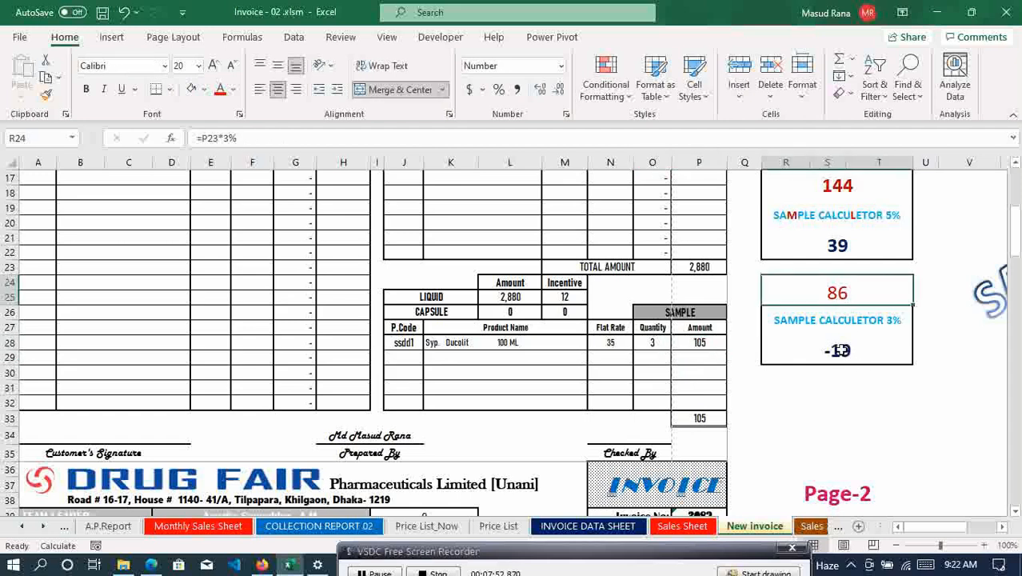
pyautogui.click(844, 356)
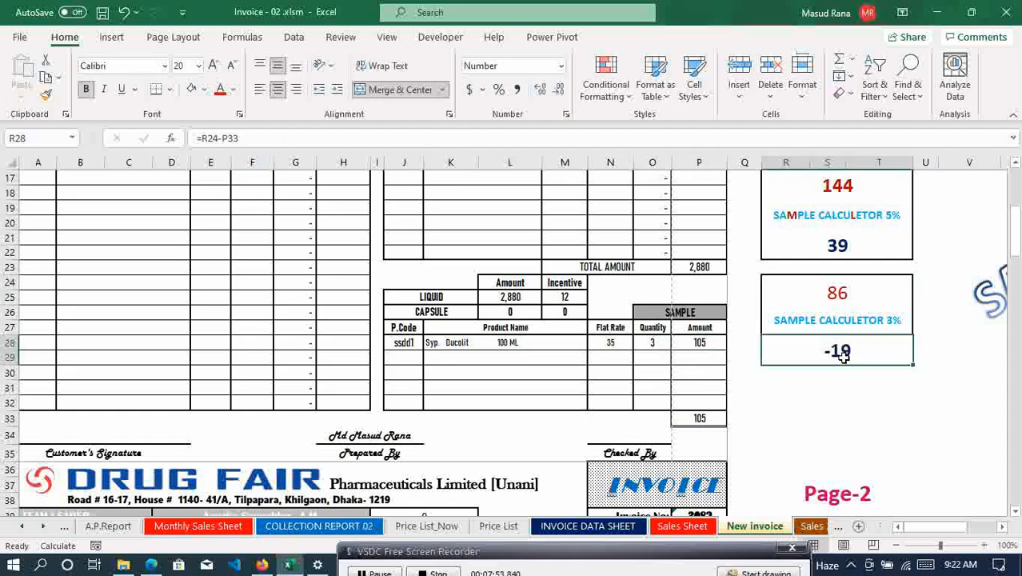
# - Change the sample quantity in O28 to 2 and check the 3% calculator's balance cell
pyautogui.click(650, 342)
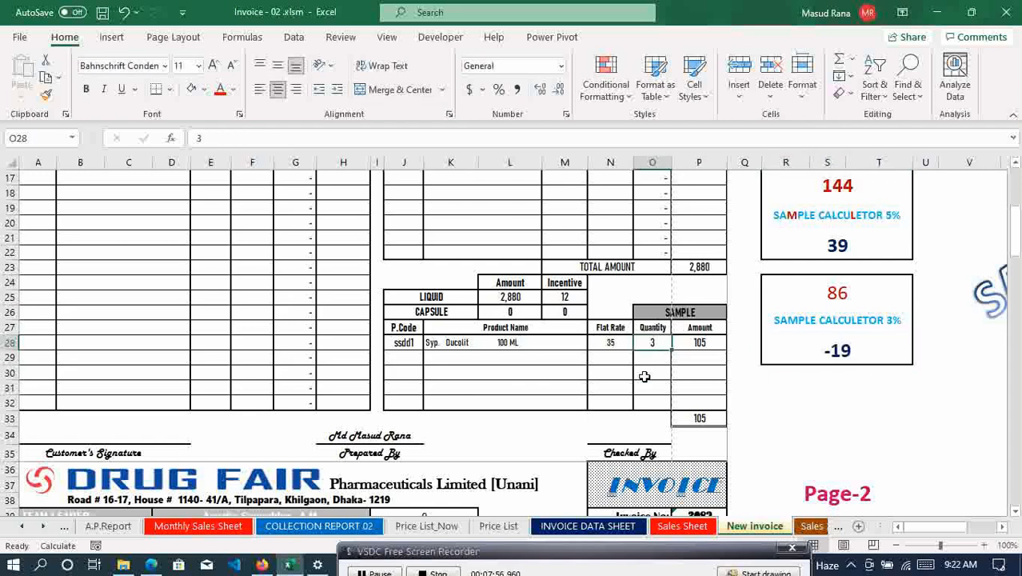
pyautogui.write('2')
pyautogui.press('Return')
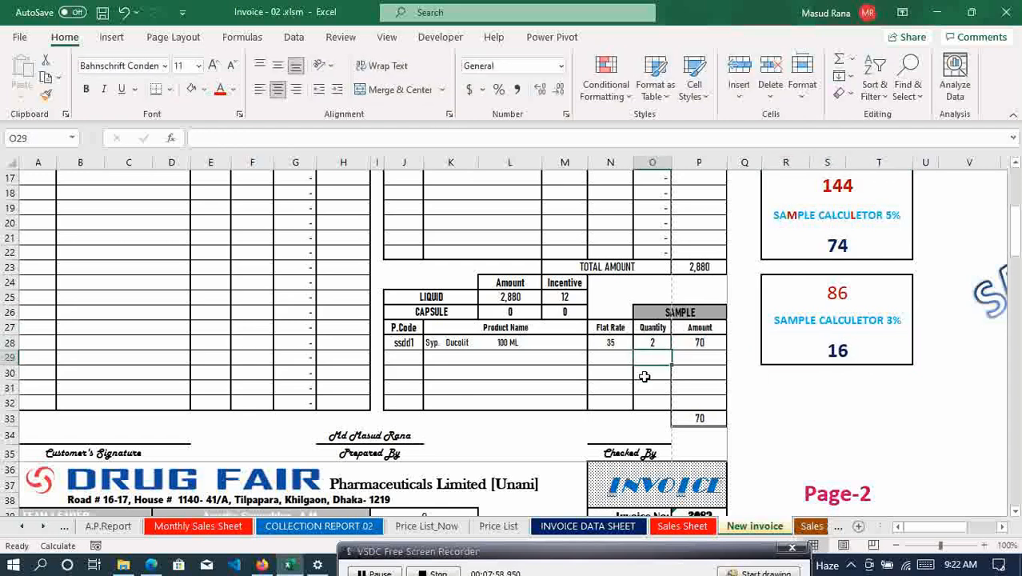
pyautogui.click(837, 353)
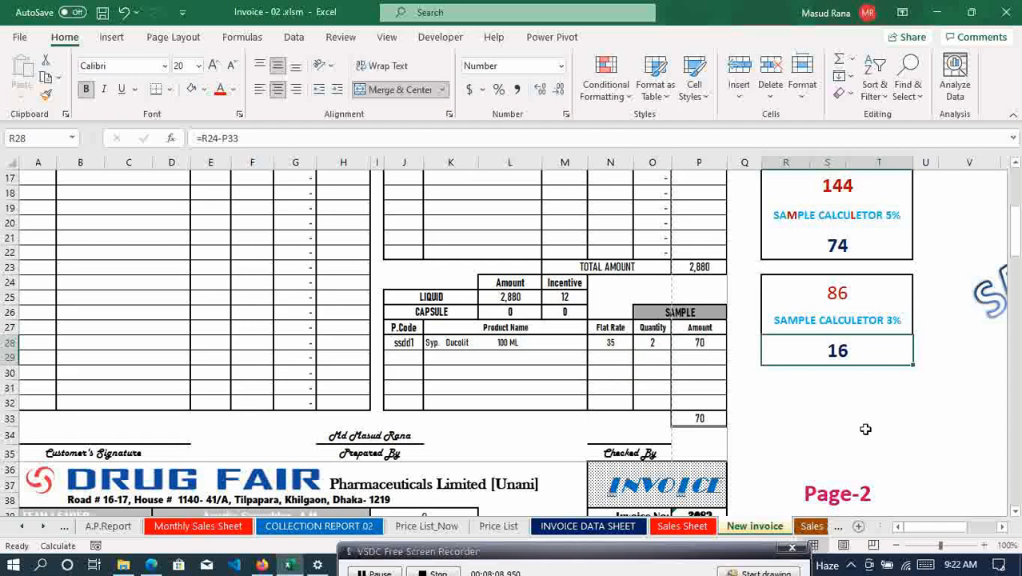
# - Review the invoice totals and the SUMMARY SHEET quantities, inspect the Ducolit 100 ML formula in K127, and return to cell A1
pyautogui.moveTo(1016, 240); pyautogui.dragTo(1016, 229)
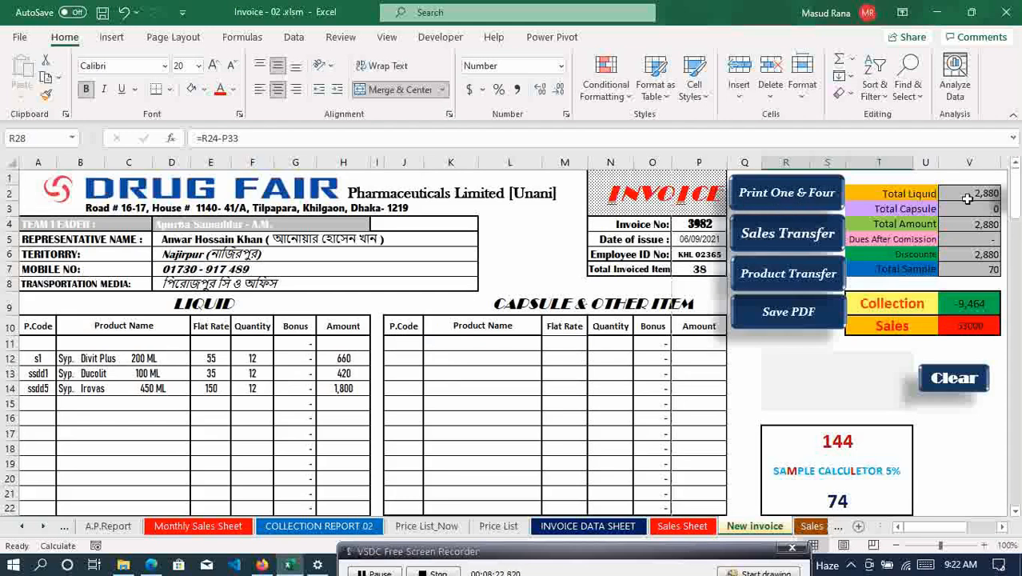
pyautogui.moveTo(1017, 205); pyautogui.dragTo(1018, 465)
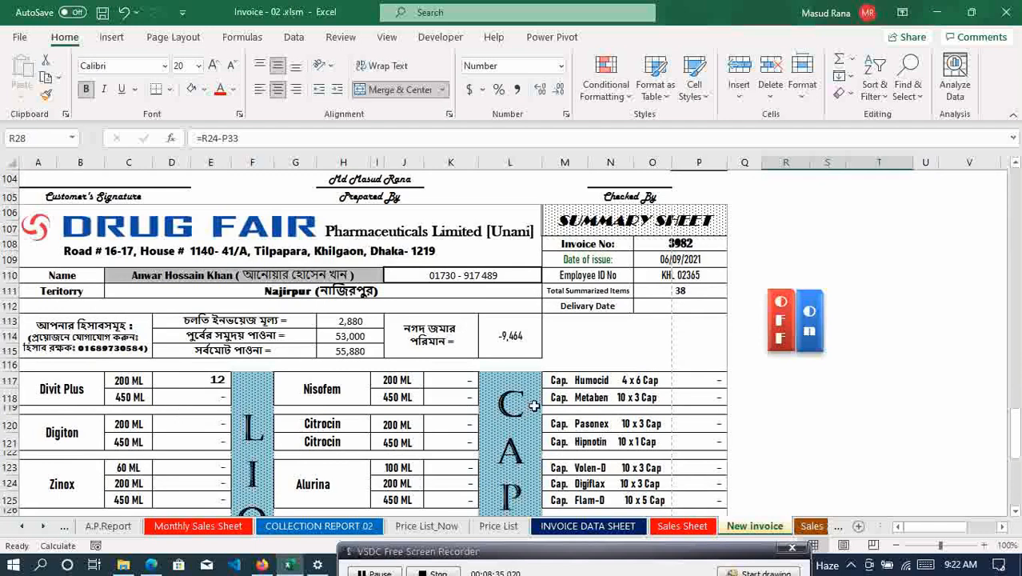
pyautogui.moveTo(1019, 432); pyautogui.dragTo(1019, 468)
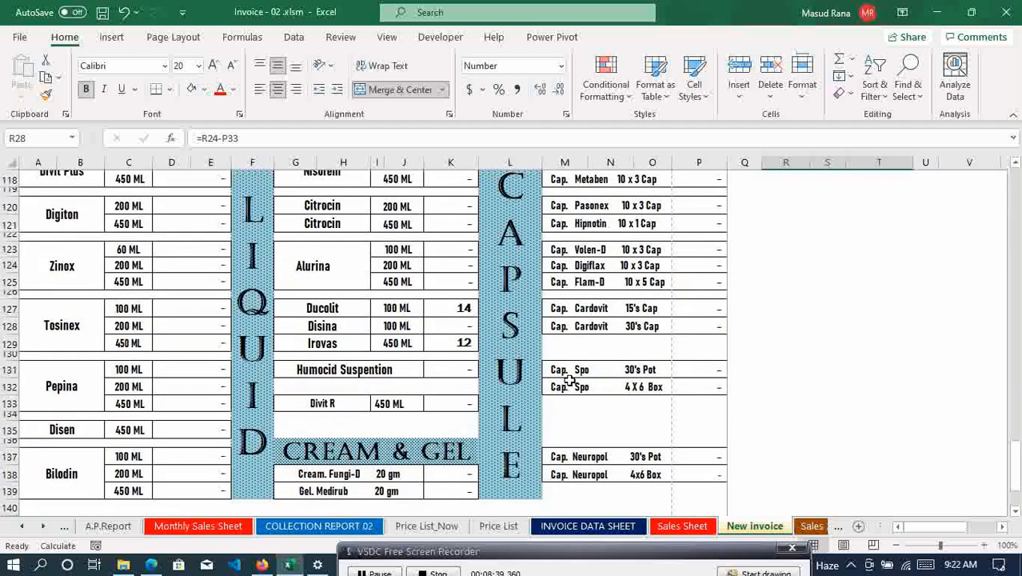
pyautogui.click(467, 308)
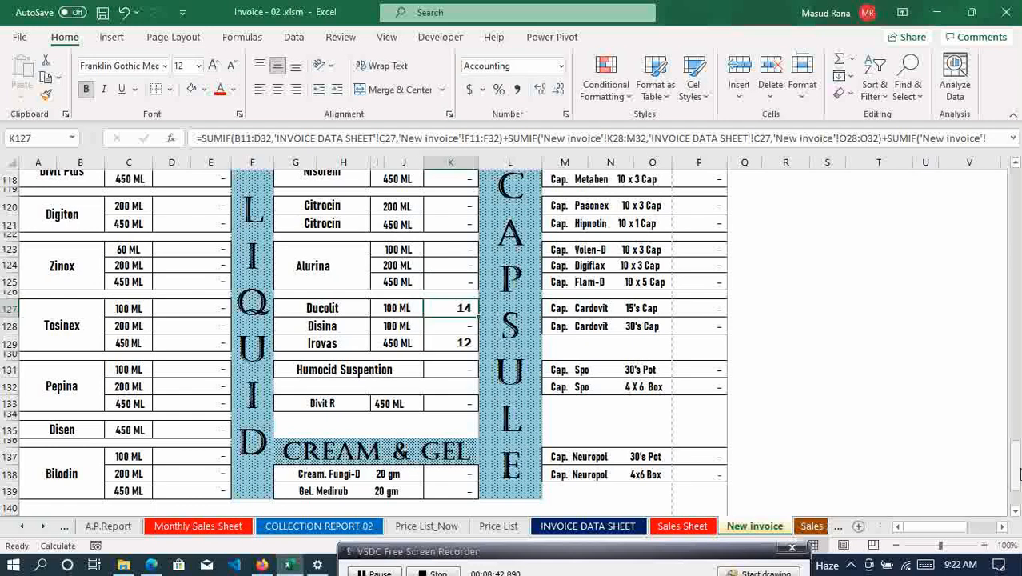
pyautogui.hotkey('ctrl', 'Home')
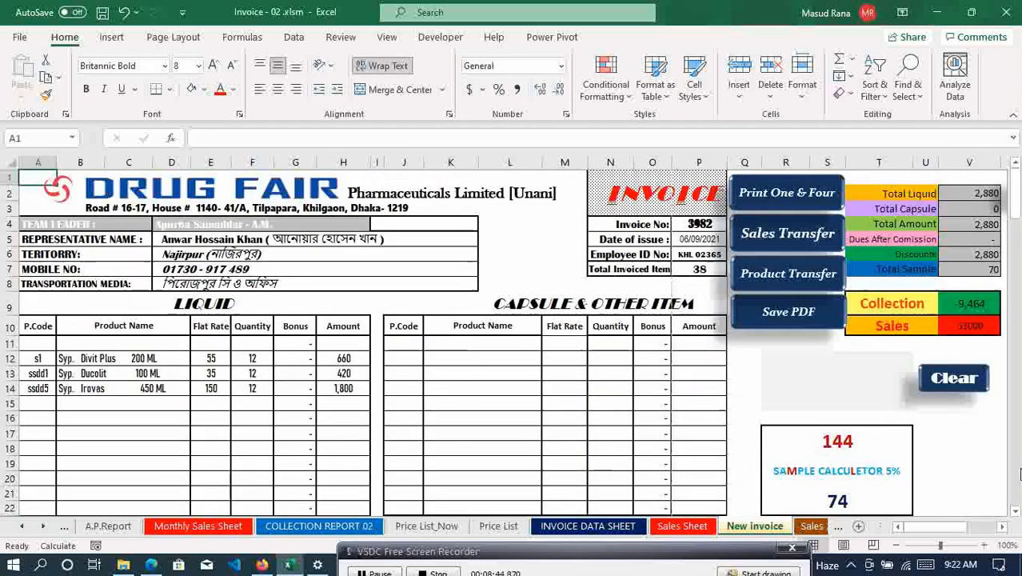
# - Review the Ducolit 100 ML quantity in F13, its sample quantity and the summary formula in K127, and return to the invoice header
pyautogui.click(253, 373)
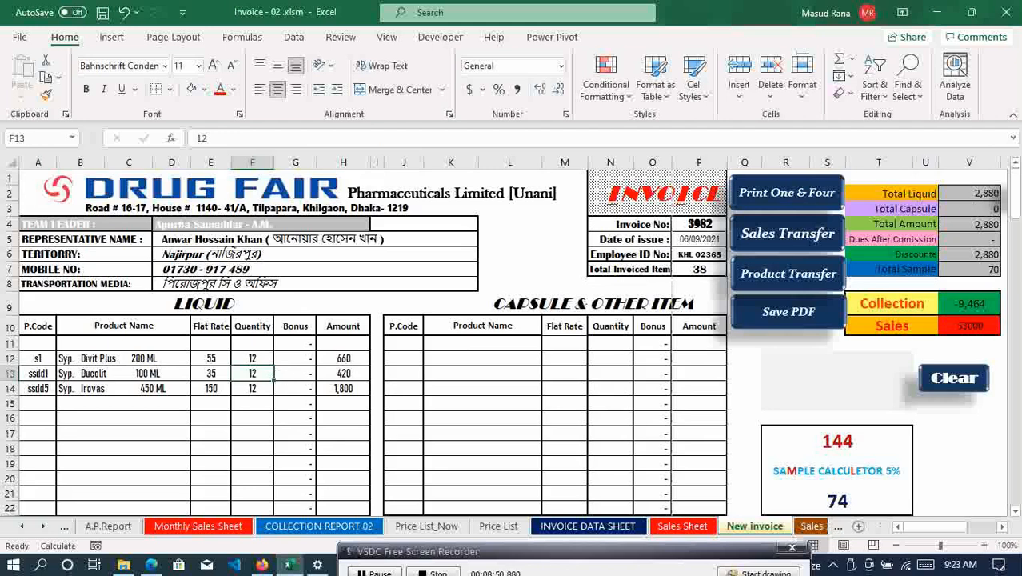
pyautogui.scroll(-5, 596, 301)
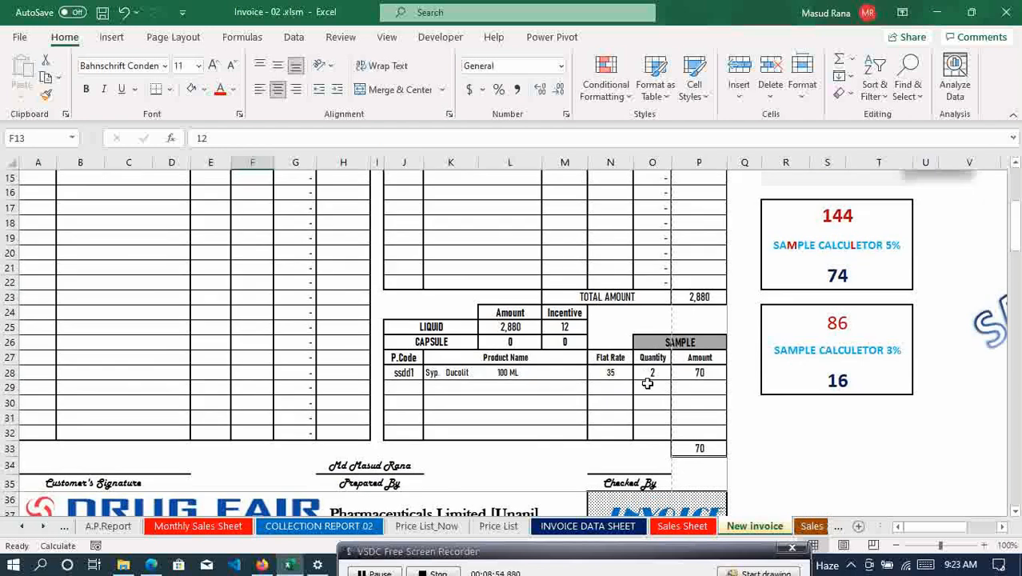
pyautogui.moveTo(1015, 232); pyautogui.dragTo(1016, 476)
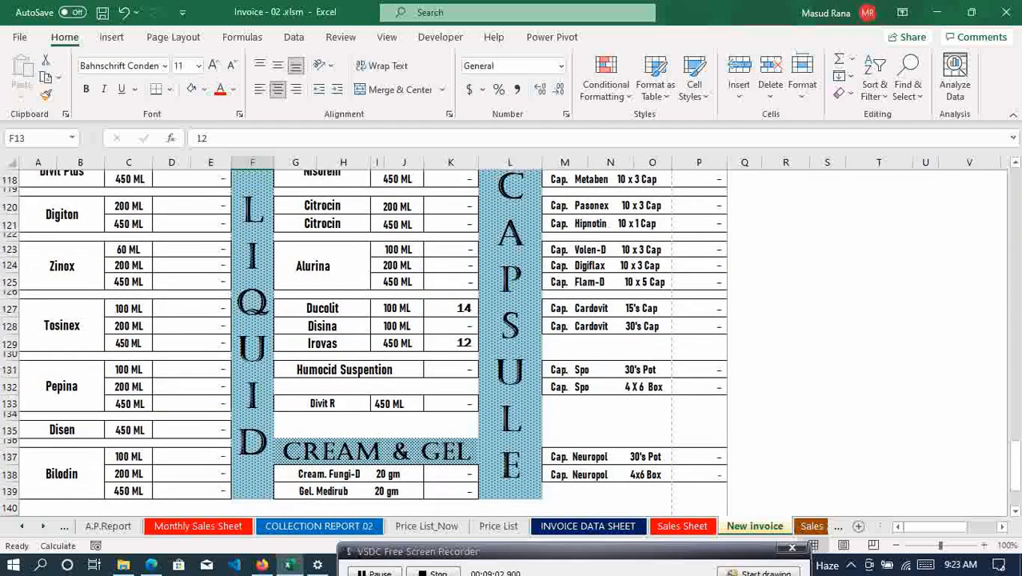
pyautogui.click(457, 307)
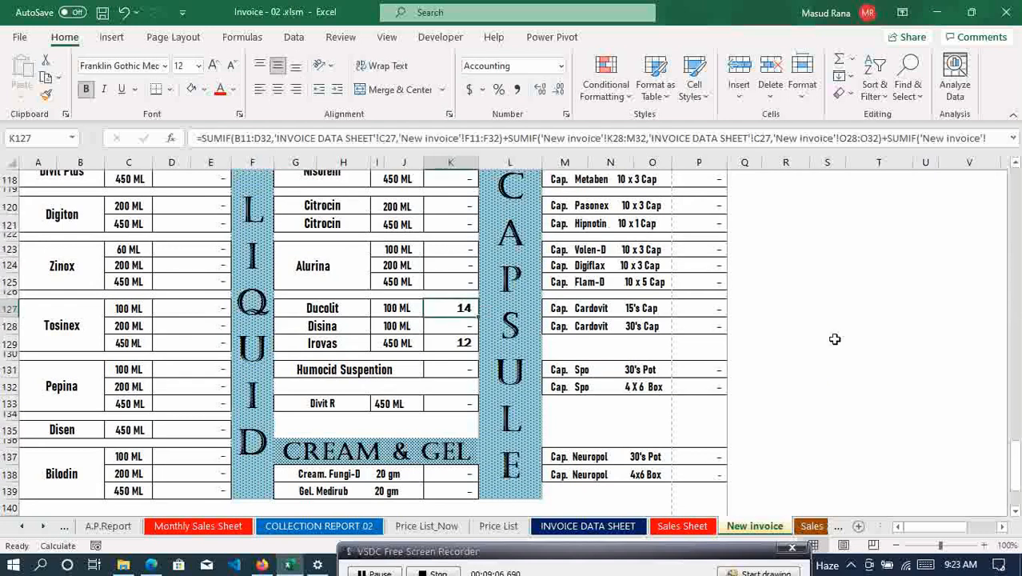
pyautogui.moveTo(1017, 462); pyautogui.dragTo(1017, 256)
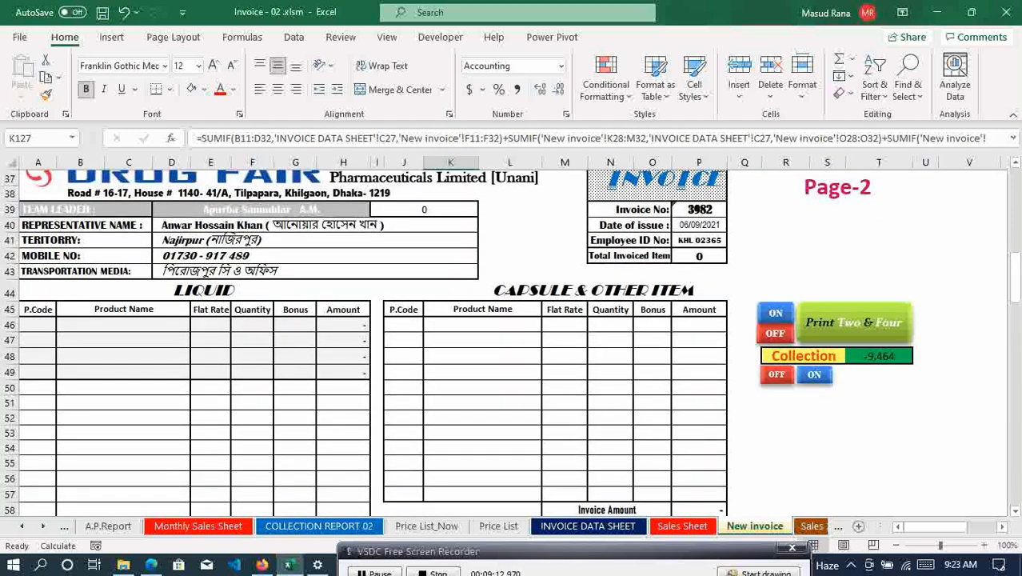
pyautogui.moveTo(1018, 312)
pyautogui.mouseDown()
pyautogui.moveTo(1018, 386)
pyautogui.moveTo(1017, 195)
pyautogui.mouseUp()
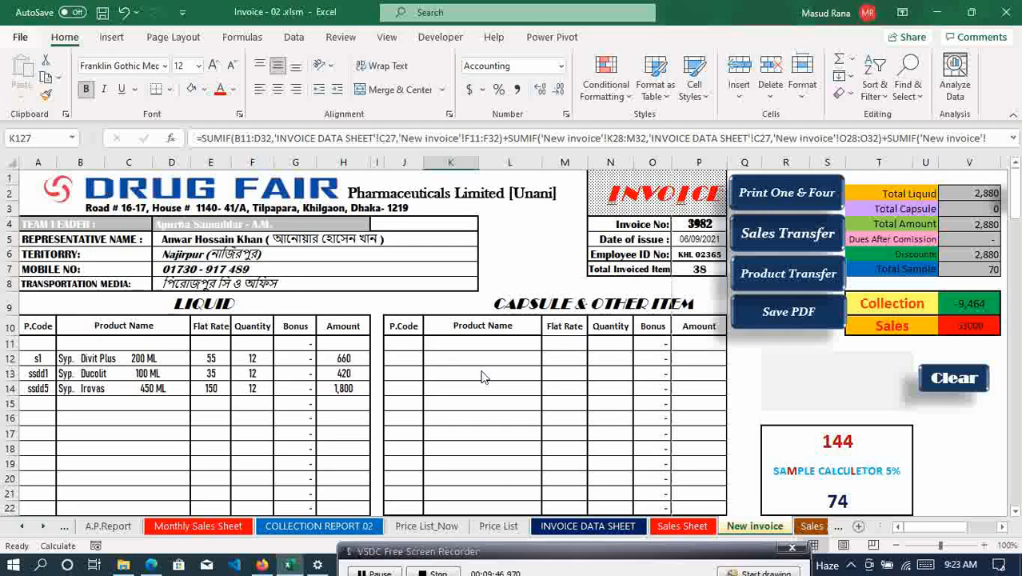
# - Run Sales Transfer for the current invoice and select its transferred record in row 838 of the Sales 2021 sheet
pyautogui.press('Escape')
pyautogui.click(788, 233)
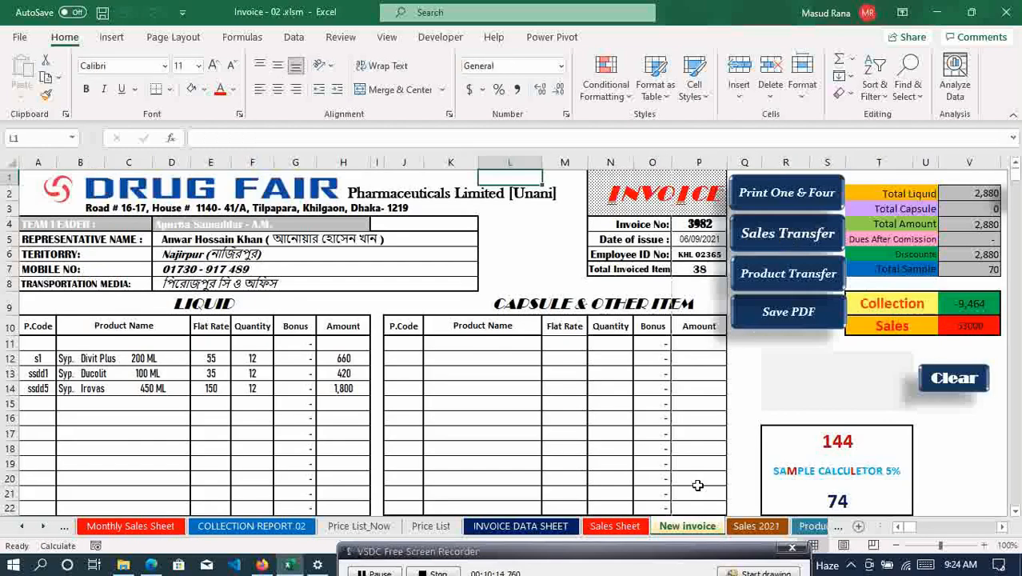
pyautogui.click(744, 526)
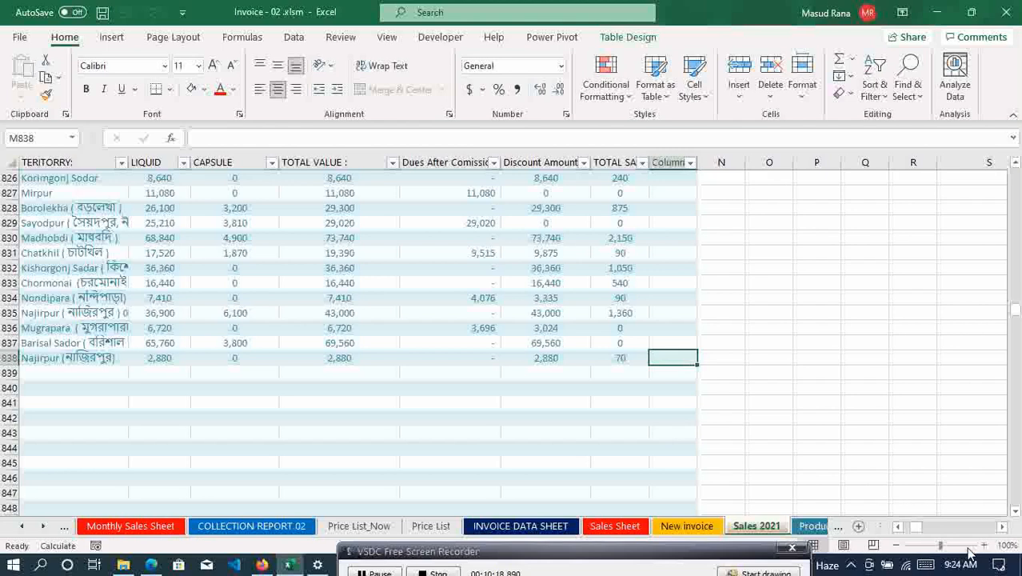
pyautogui.moveTo(920, 534); pyautogui.dragTo(907, 532)
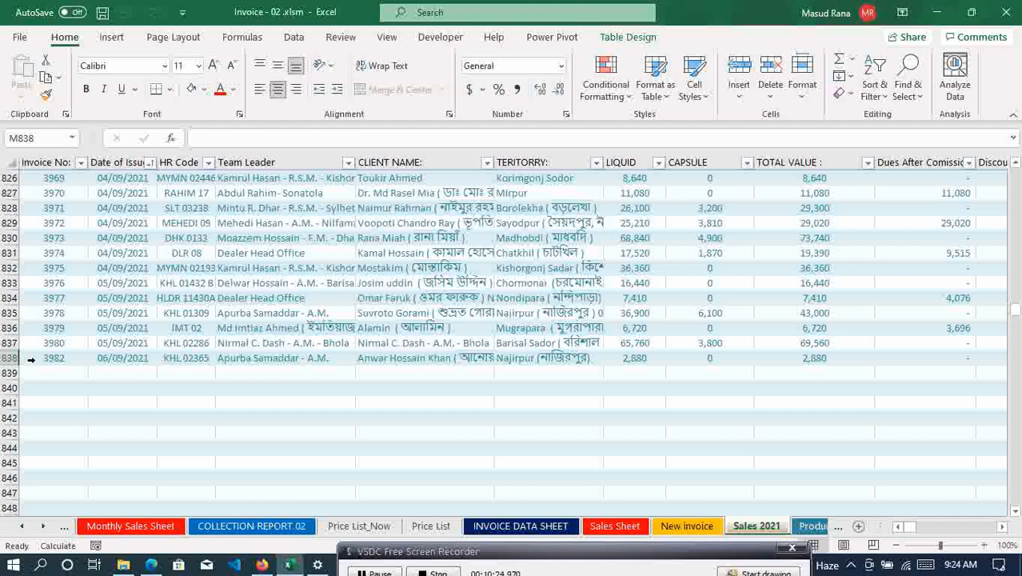
pyautogui.click(31, 360)
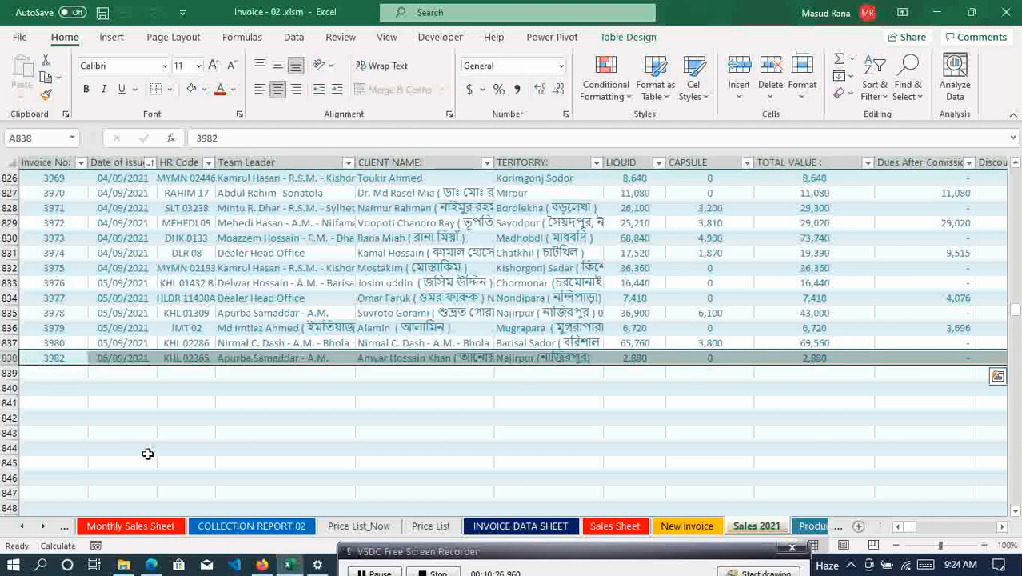
# - Compare the invoice number in P4 of New invoice with the date, territory and total value of the last Sales 2021 record
pyautogui.click(682, 531)
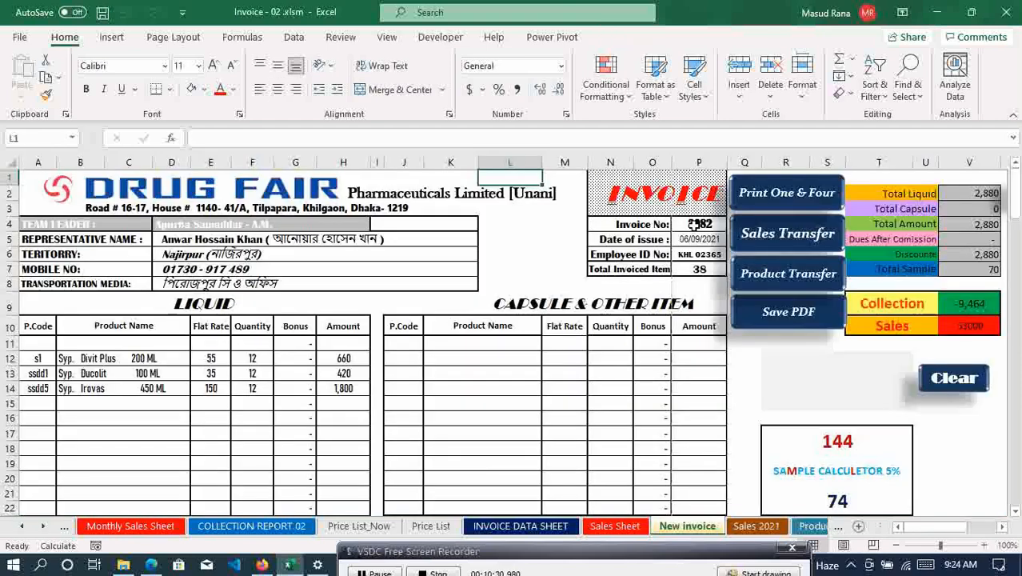
pyautogui.click(696, 226)
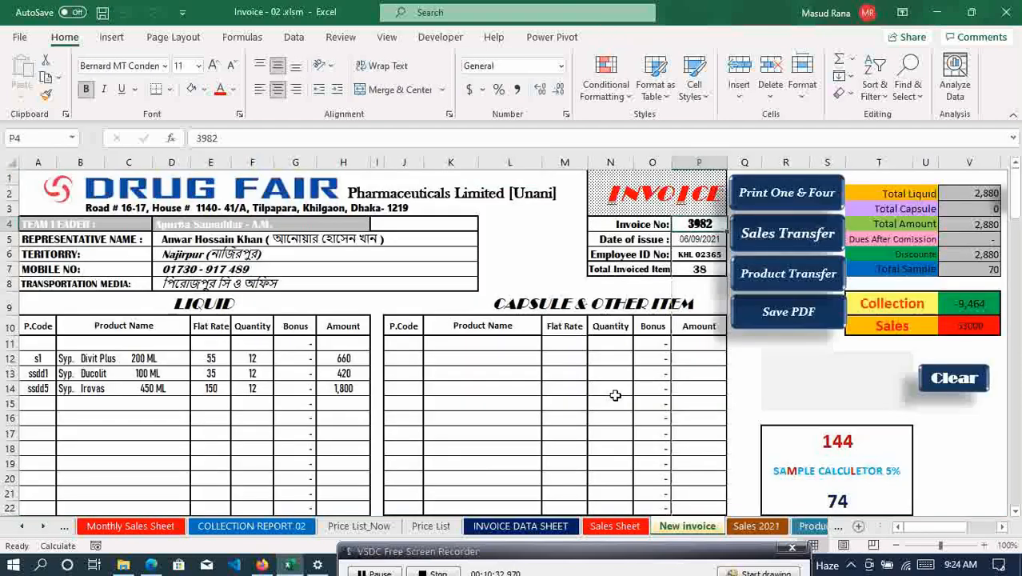
pyautogui.click(615, 531)
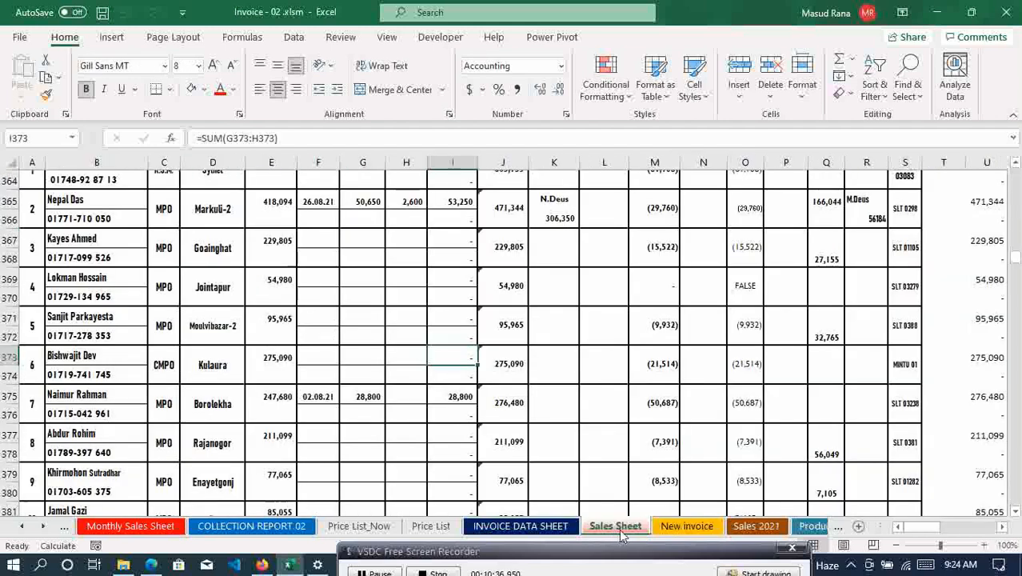
pyautogui.click(756, 527)
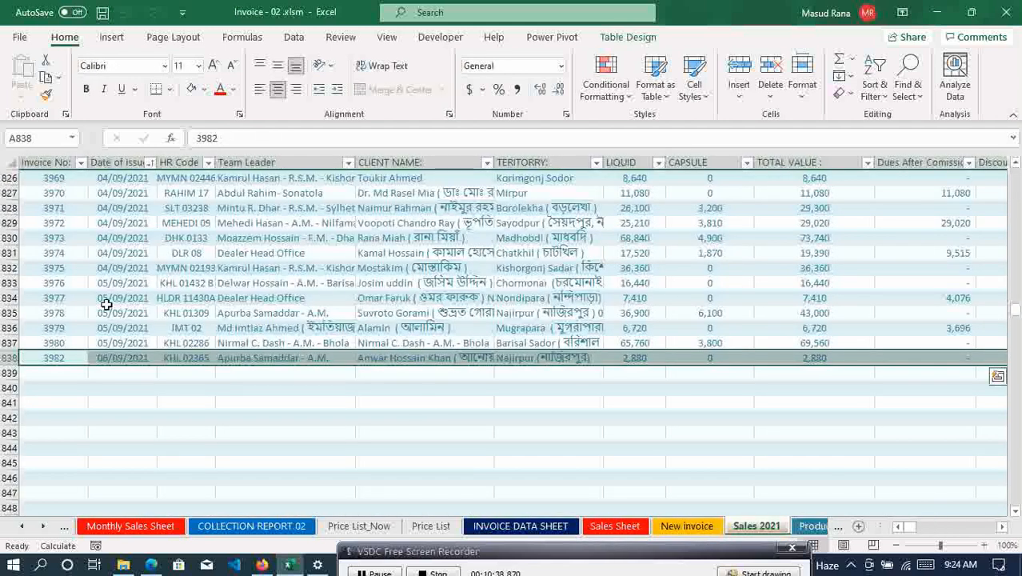
pyautogui.click(138, 340)
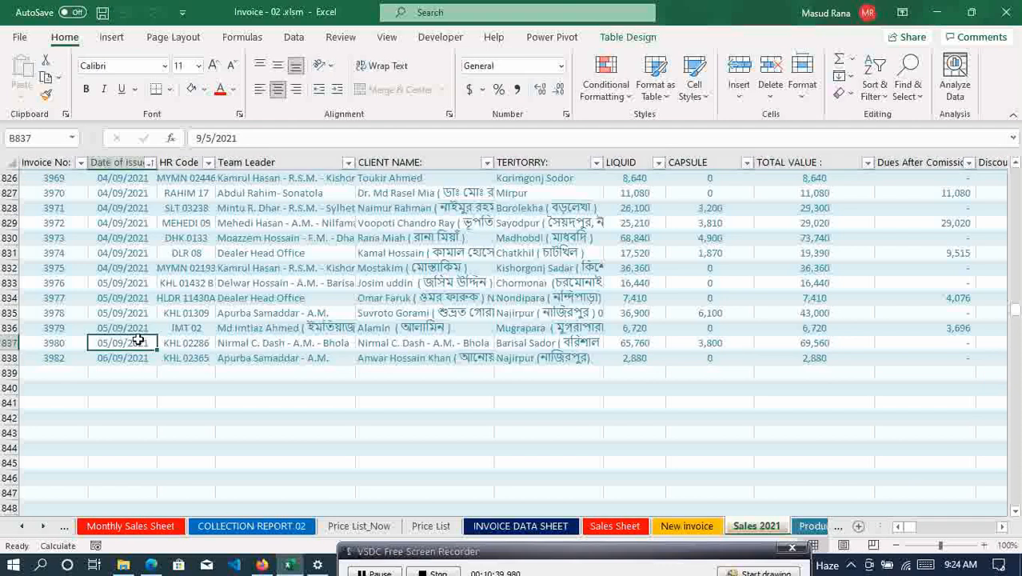
pyautogui.click(804, 358)
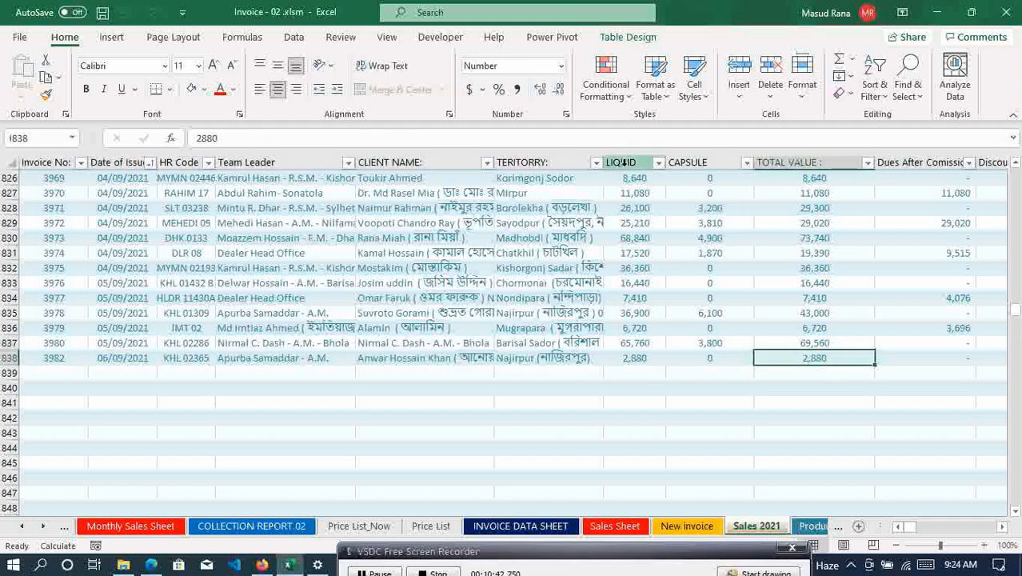
pyautogui.click(530, 356)
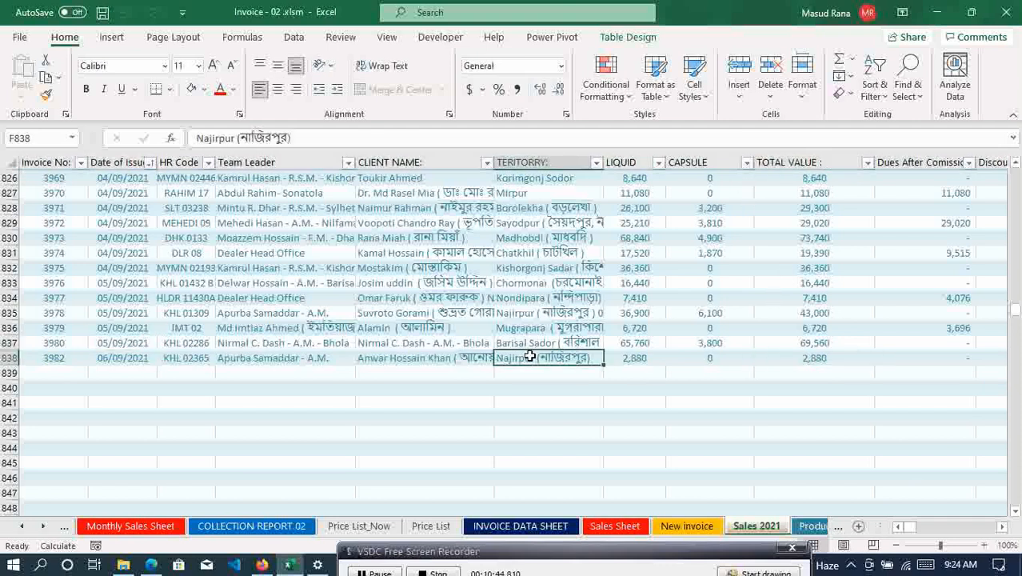
pyautogui.click(126, 359)
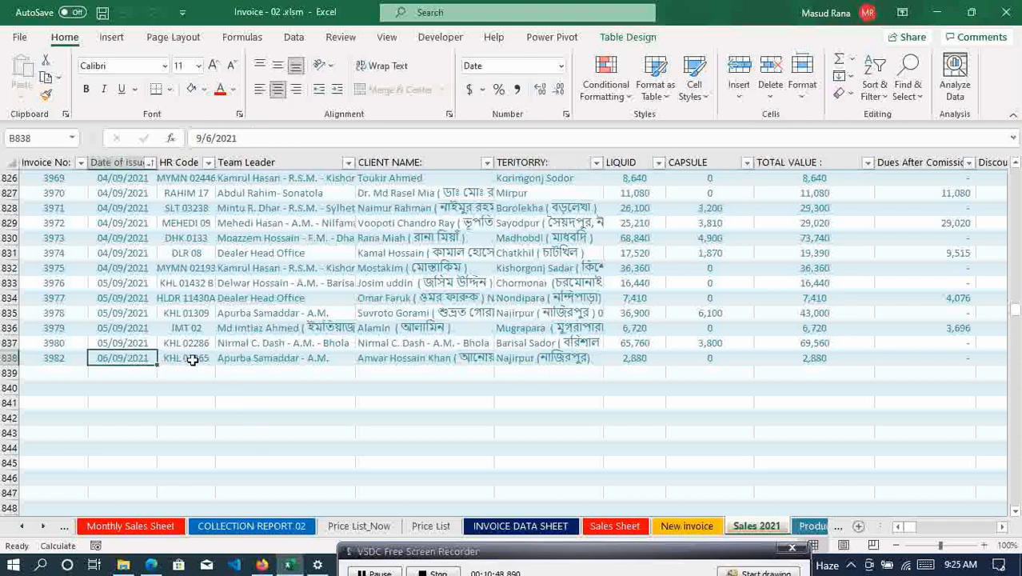
# - Run Product Transfer for the current invoice on the New invoice sheet and save the invoice as a PDF
pyautogui.click(684, 527)
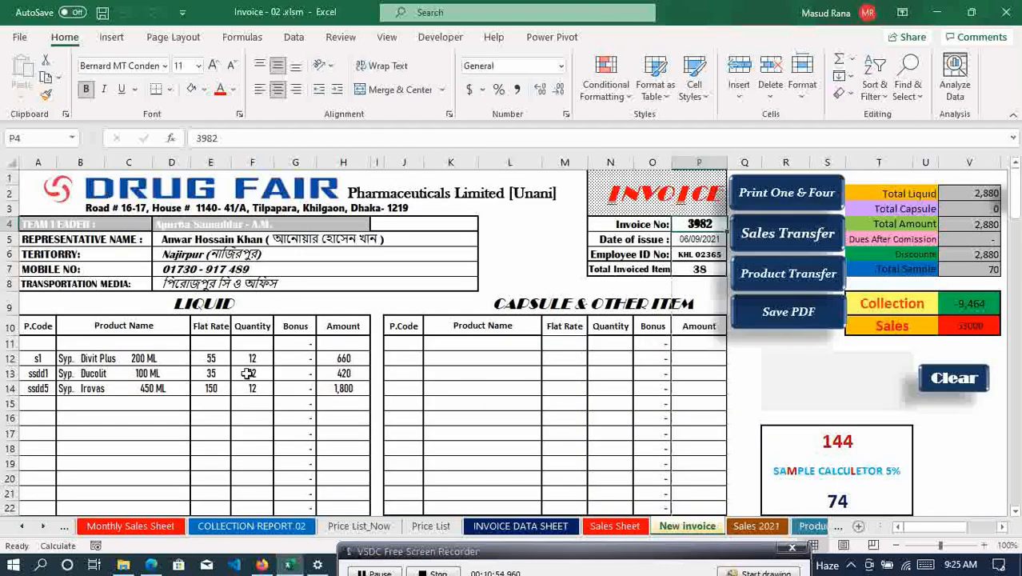
pyautogui.click(805, 287)
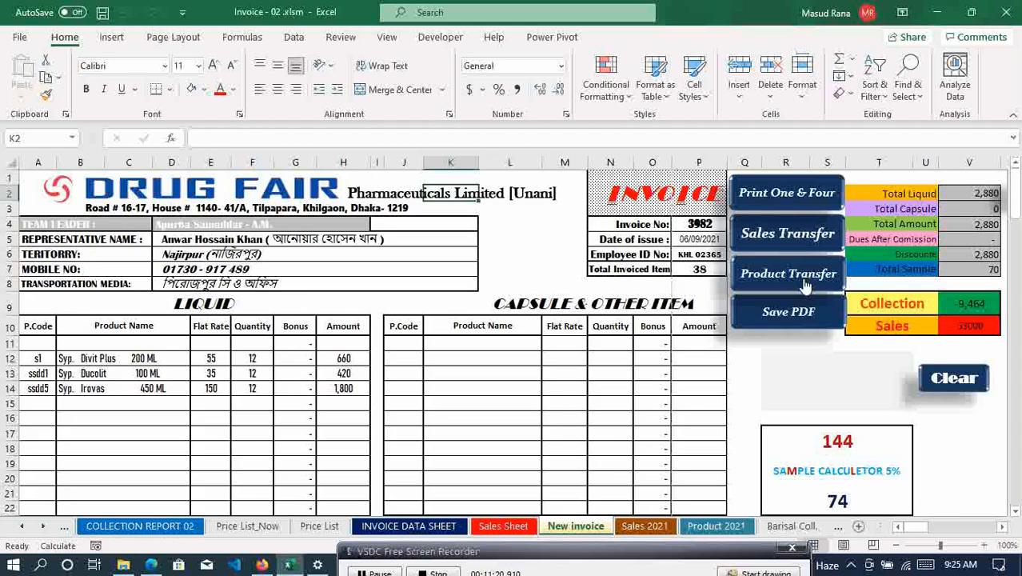
pyautogui.click(796, 371)
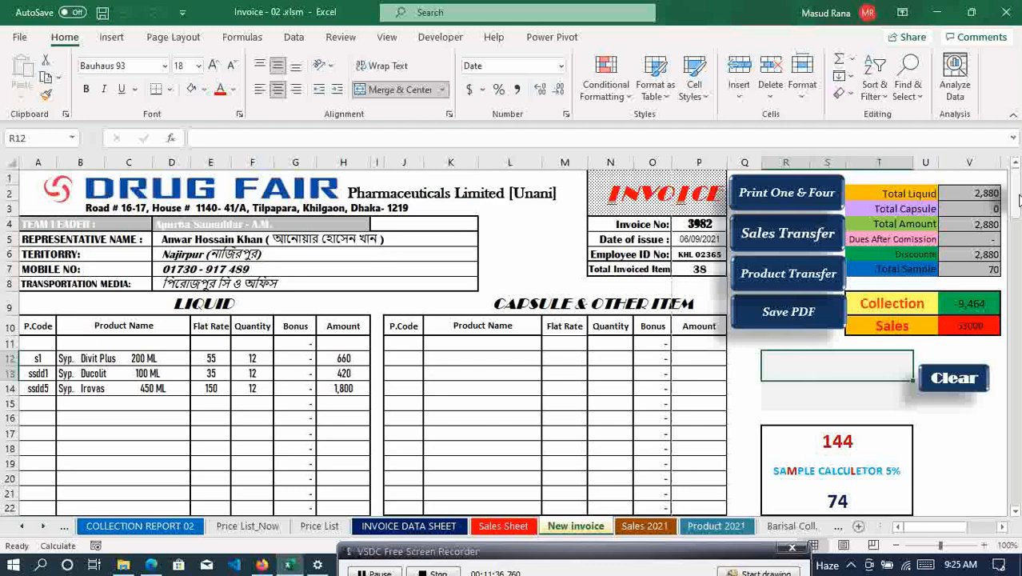
pyautogui.click(798, 315)
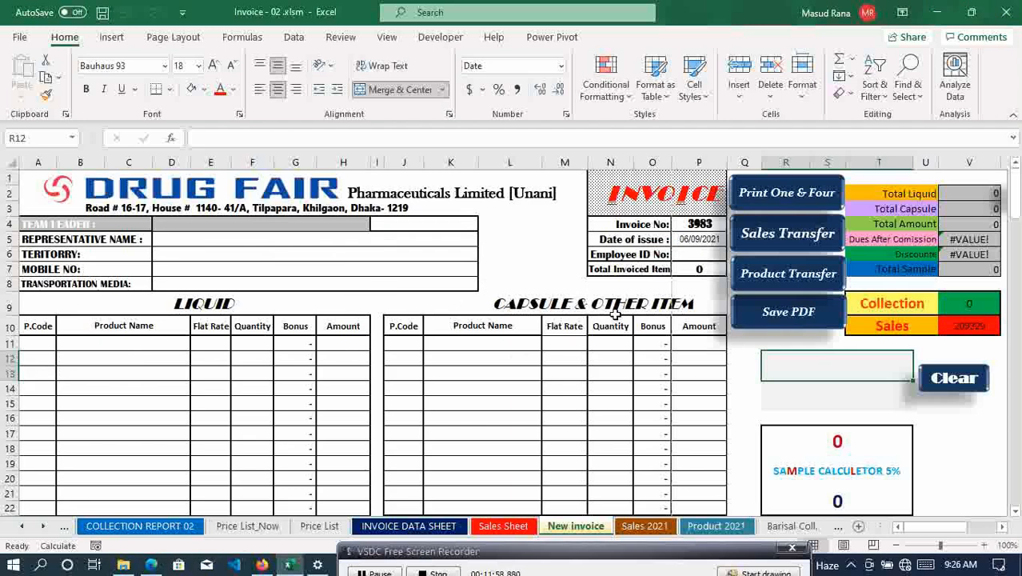
# - Switch to File Explorer, open the Invoice folder on Local Disk (D:), and widen the Name column to read the new PDF's full name
pyautogui.click(123, 566)
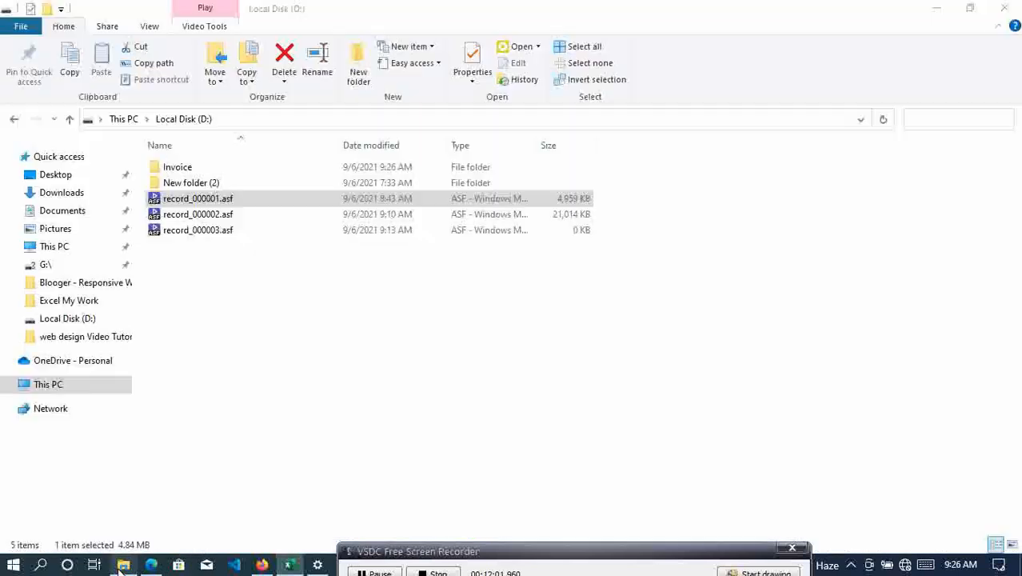
pyautogui.doubleClick(190, 174)
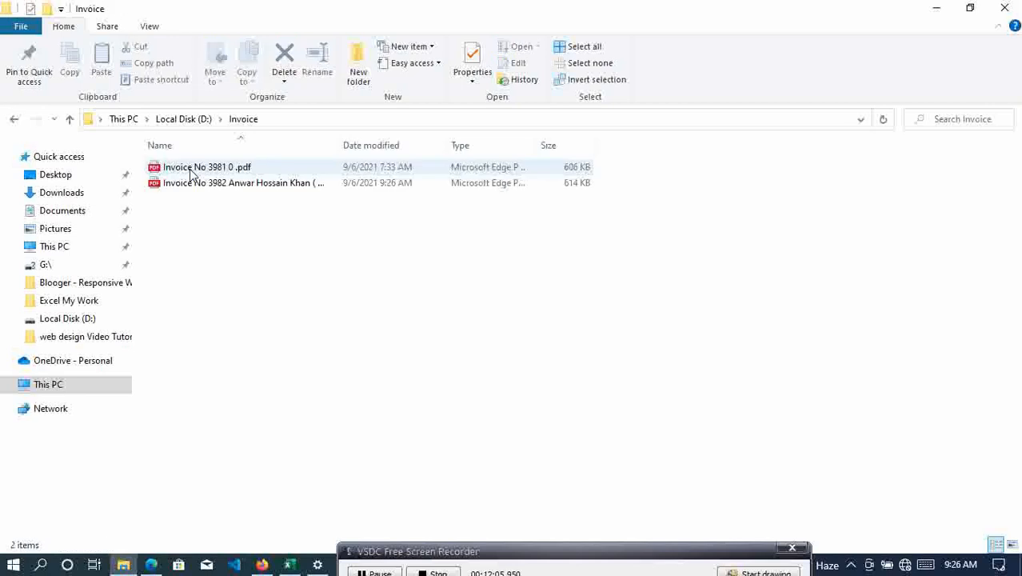
pyautogui.click(293, 188)
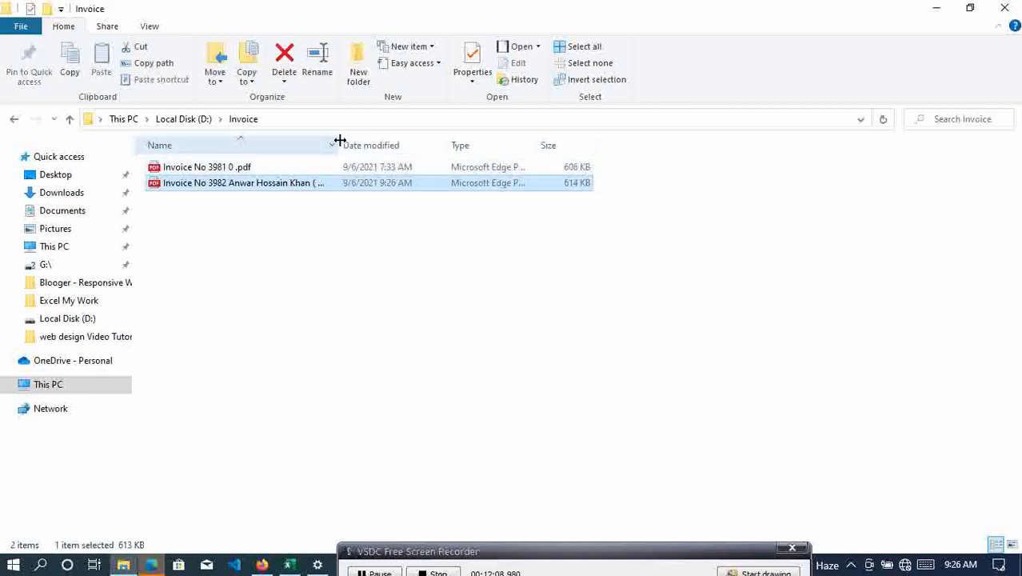
pyautogui.moveTo(339, 141); pyautogui.dragTo(475, 144)
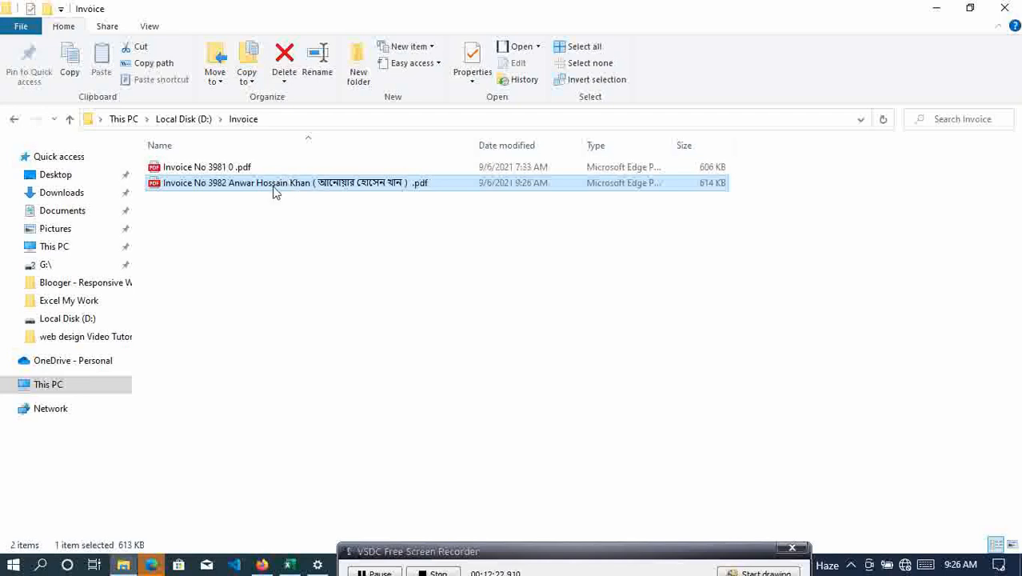
# - Switch between Excel and File Explorer to compare the new invoice form with the saved PDF's file name
pyautogui.click(290, 567)
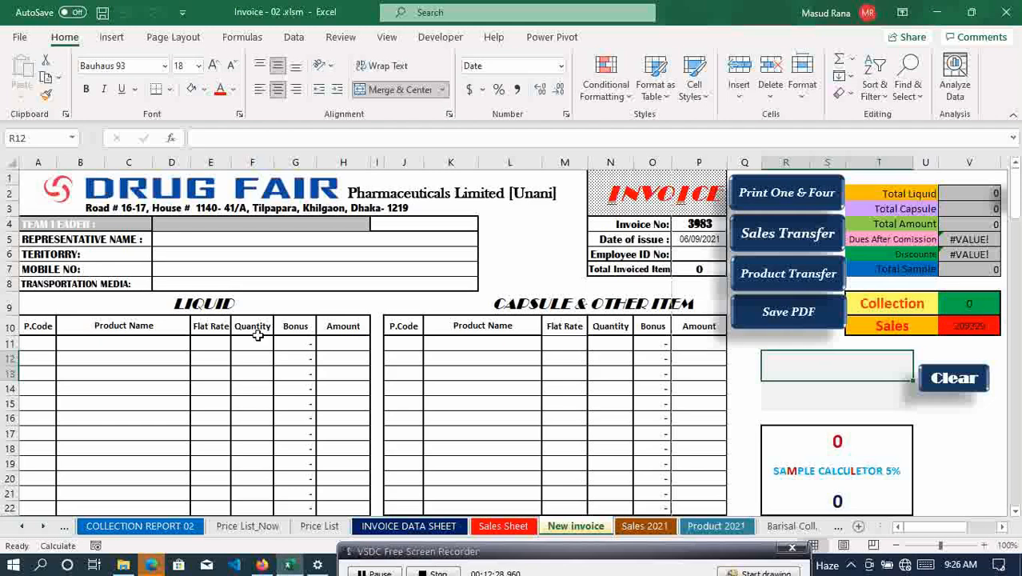
pyautogui.click(122, 565)
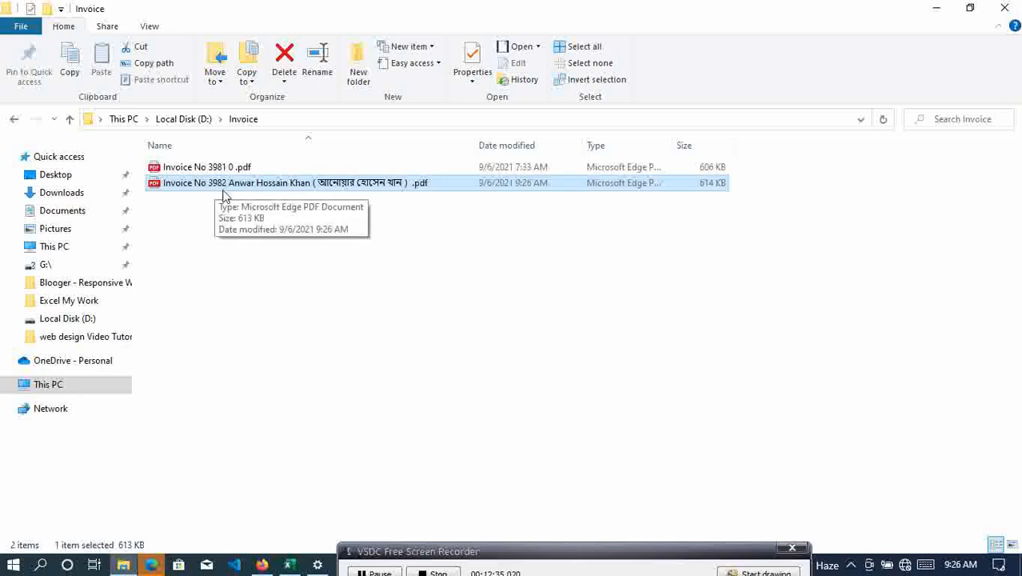
pyautogui.click(291, 566)
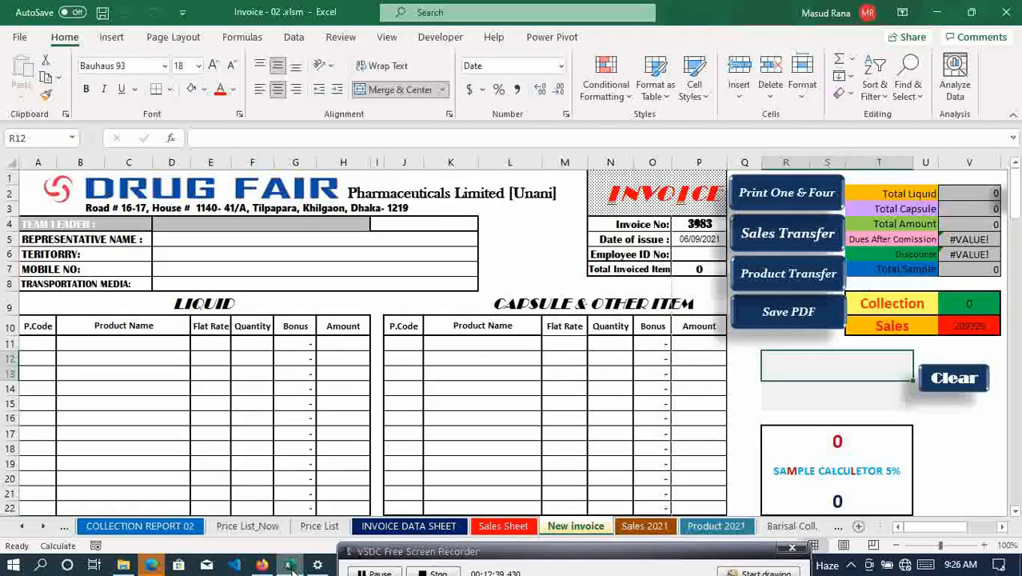
# - Inspect the new invoice's number in P4, the liquid product code cells A11:A16 and the Collection formula in V9
pyautogui.click(704, 227)
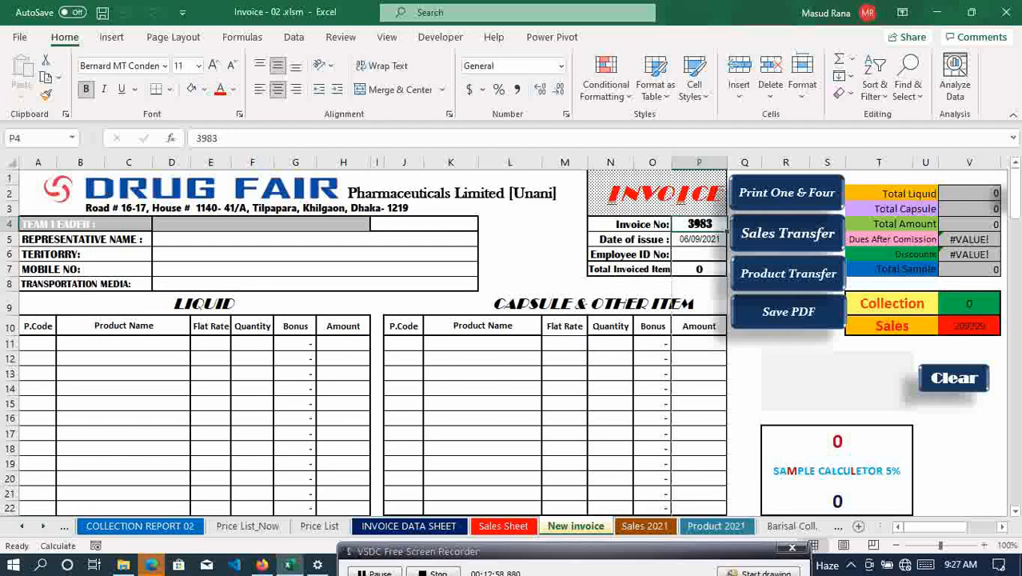
pyautogui.moveTo(1017, 180)
pyautogui.mouseDown()
pyautogui.moveTo(1019, 211)
pyautogui.moveTo(1018, 196)
pyautogui.mouseUp()
pyautogui.moveTo(32, 237); pyautogui.dragTo(40, 308)
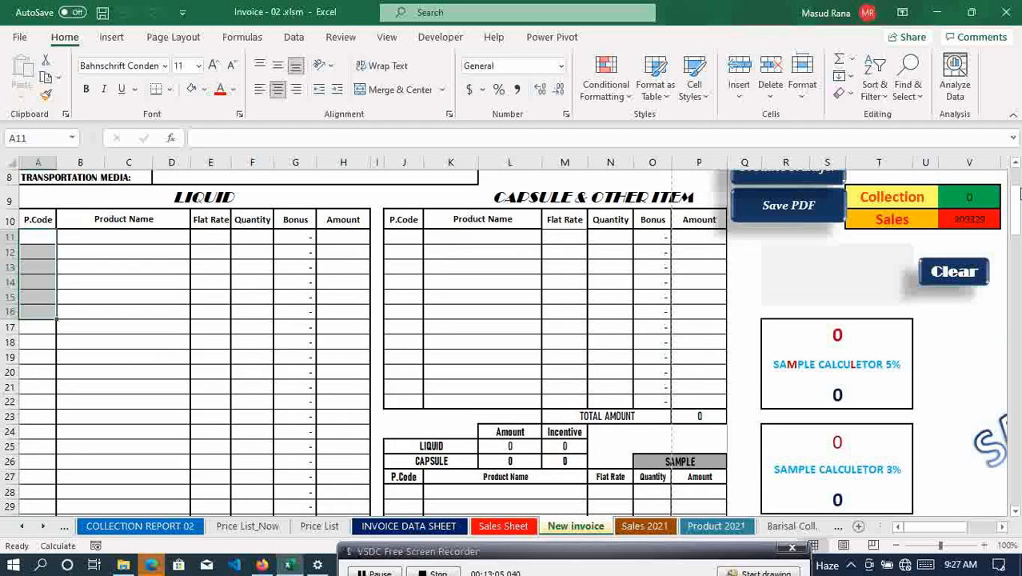
pyautogui.moveTo(1019, 210); pyautogui.dragTo(1017, 183)
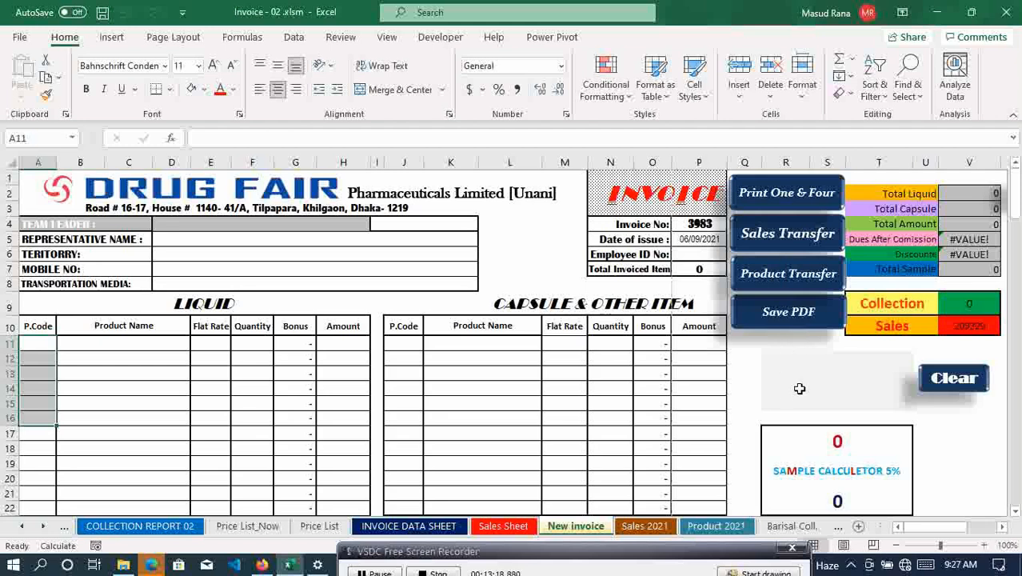
pyautogui.click(970, 303)
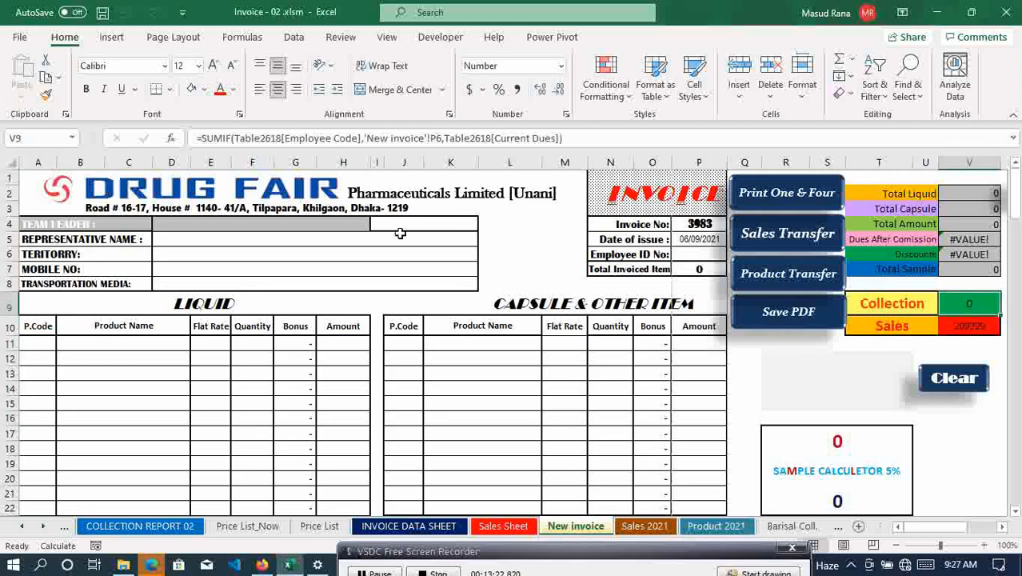
# - Set the new invoice's team leader in D4 to the listed F.M. for Shayestagonj
pyautogui.click(355, 225)
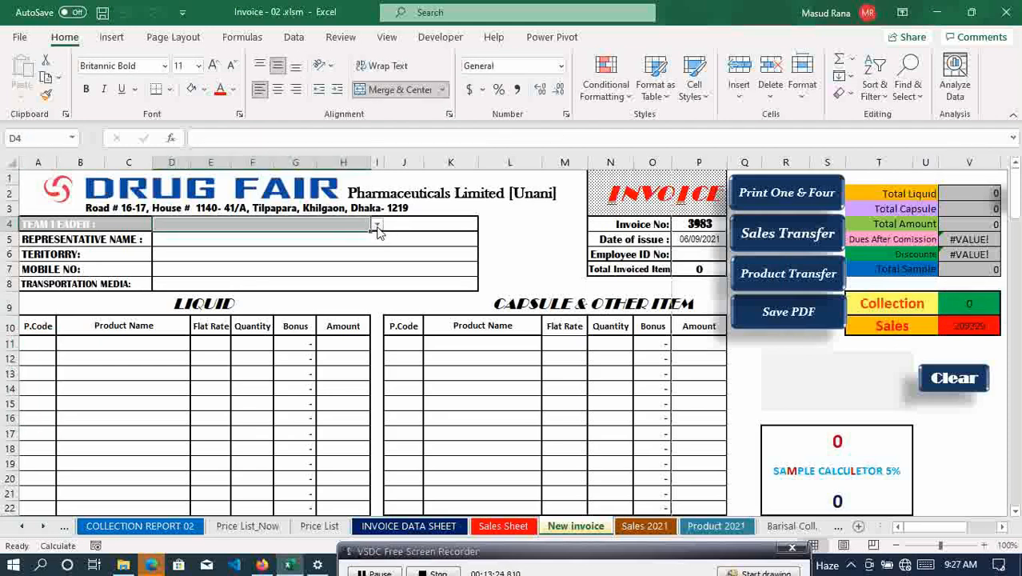
pyautogui.click(376, 225)
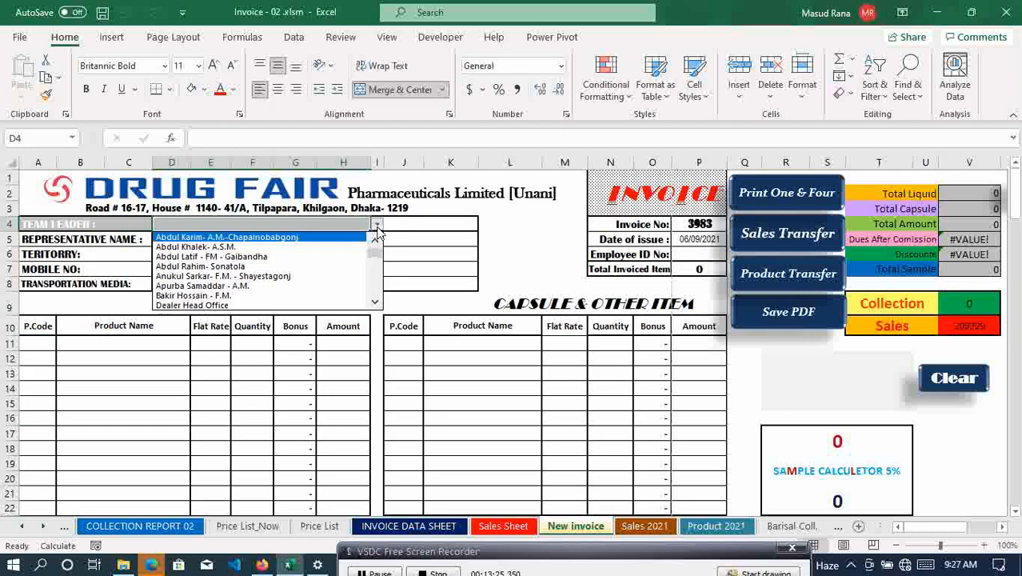
pyautogui.click(265, 276)
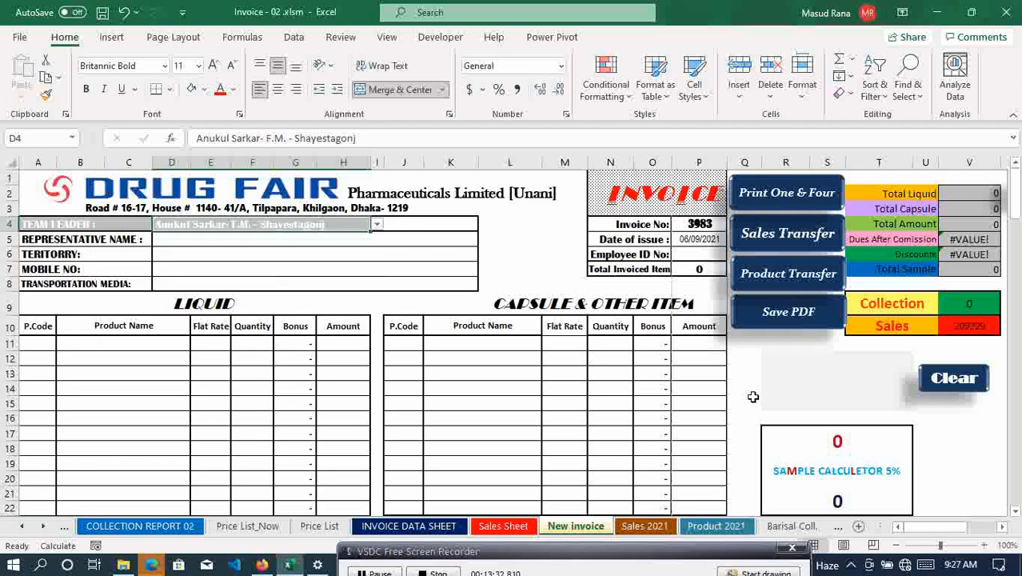
# - Inspect the Collection and Sales cells V9:V10 and the blank merged cells R14 and R12 beneath them
pyautogui.click(966, 309)
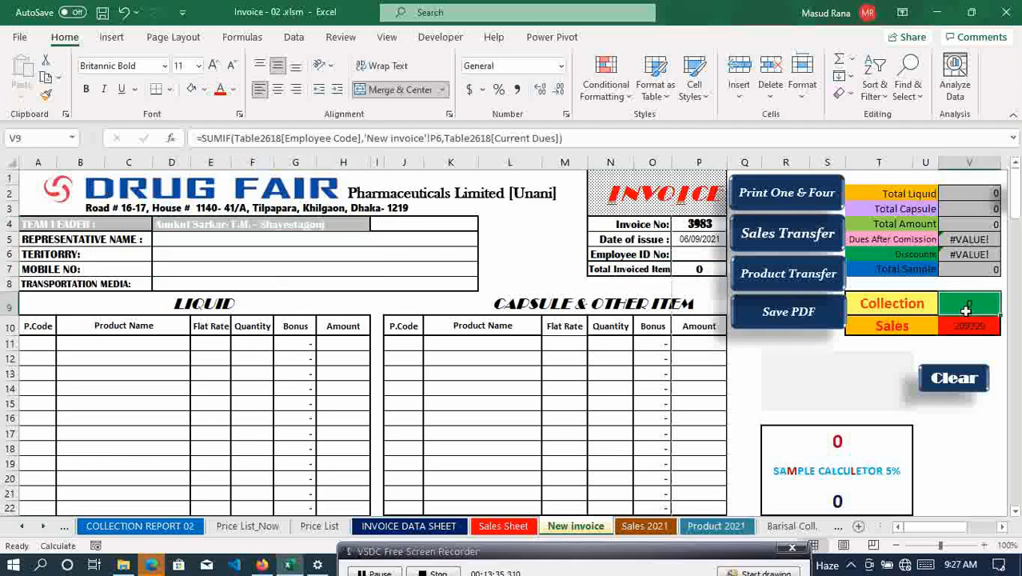
pyautogui.click(826, 345)
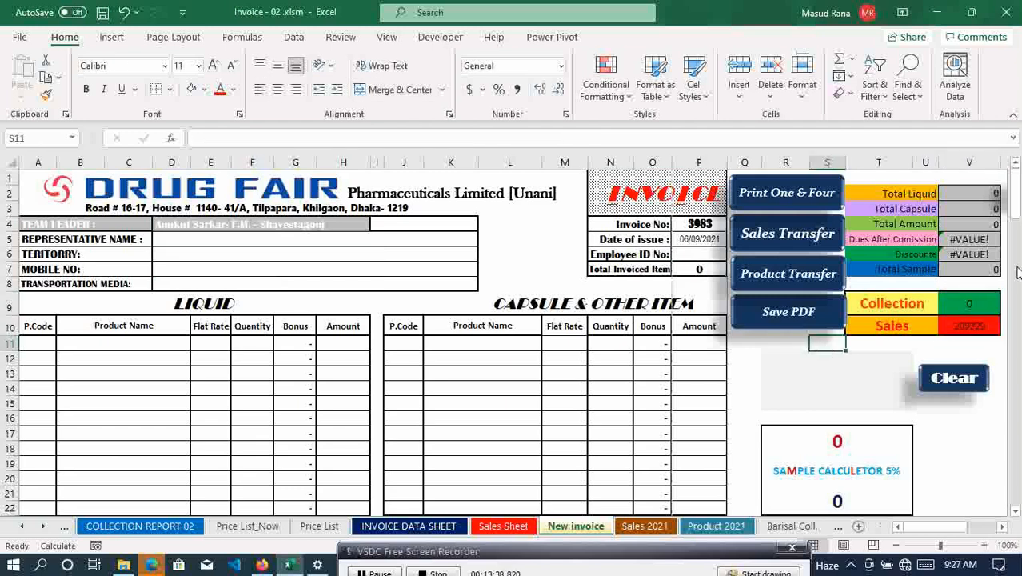
pyautogui.moveTo(966, 305); pyautogui.dragTo(964, 324)
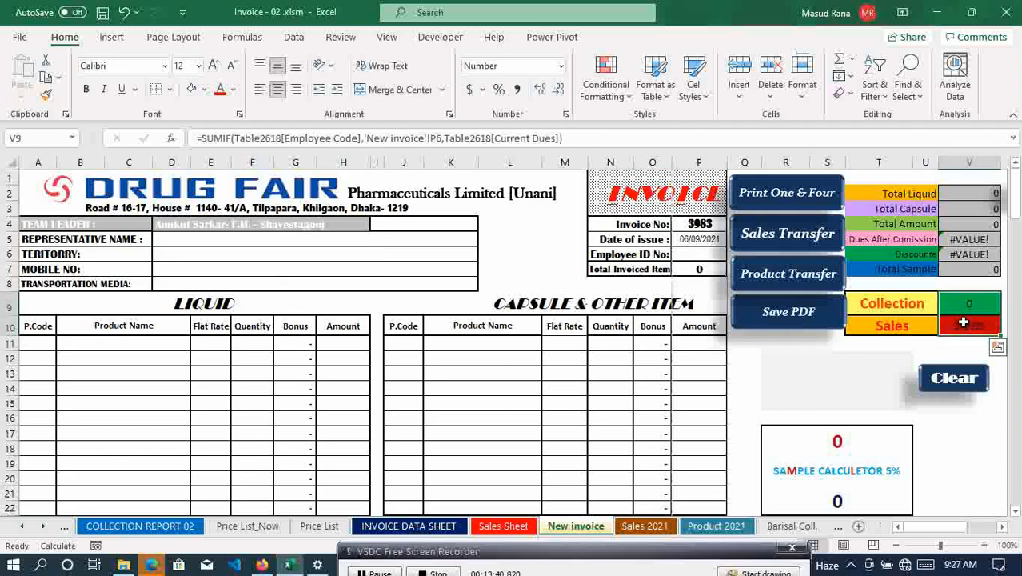
pyautogui.click(789, 384)
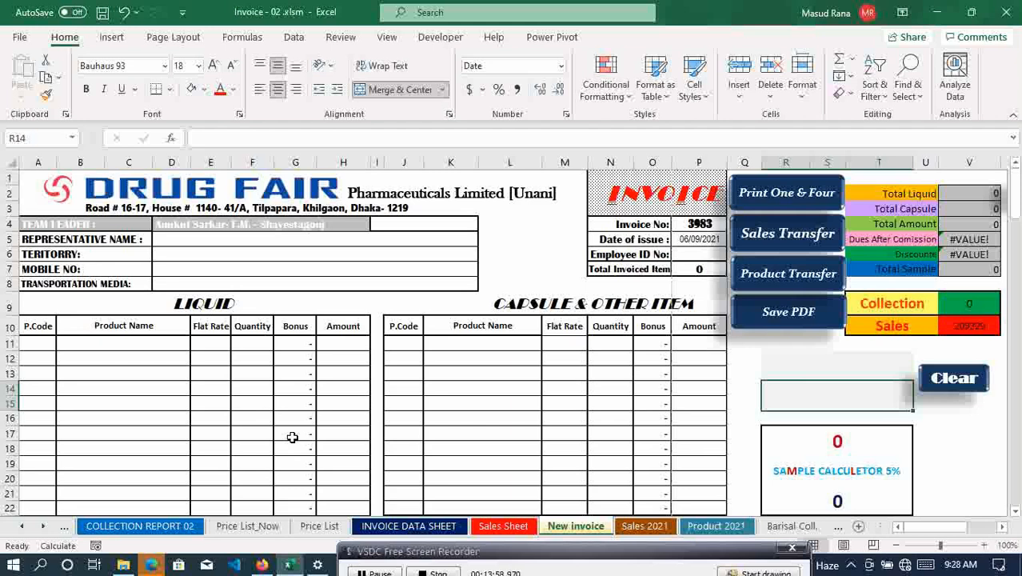
pyautogui.click(813, 368)
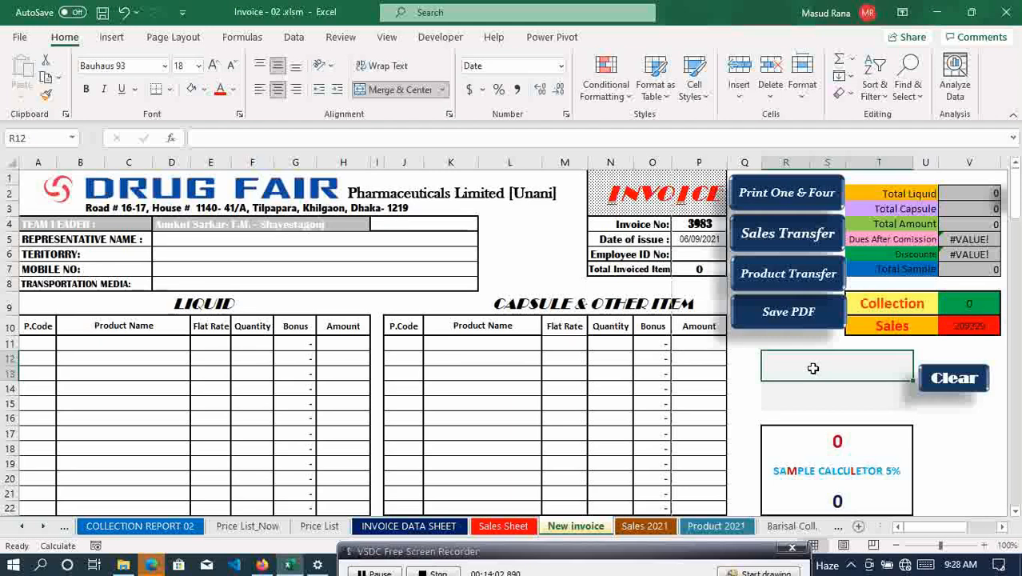